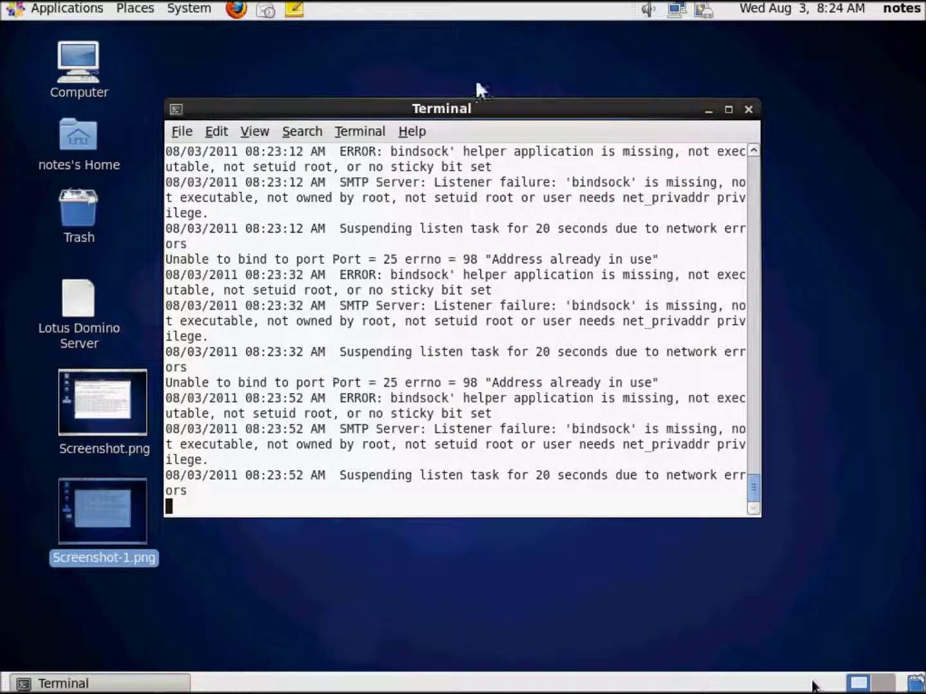
# Review the repeating bindsock and port 25 errors in the Domino console, then open Screenshot.png from the desktop
pyautogui.click(804, 479)
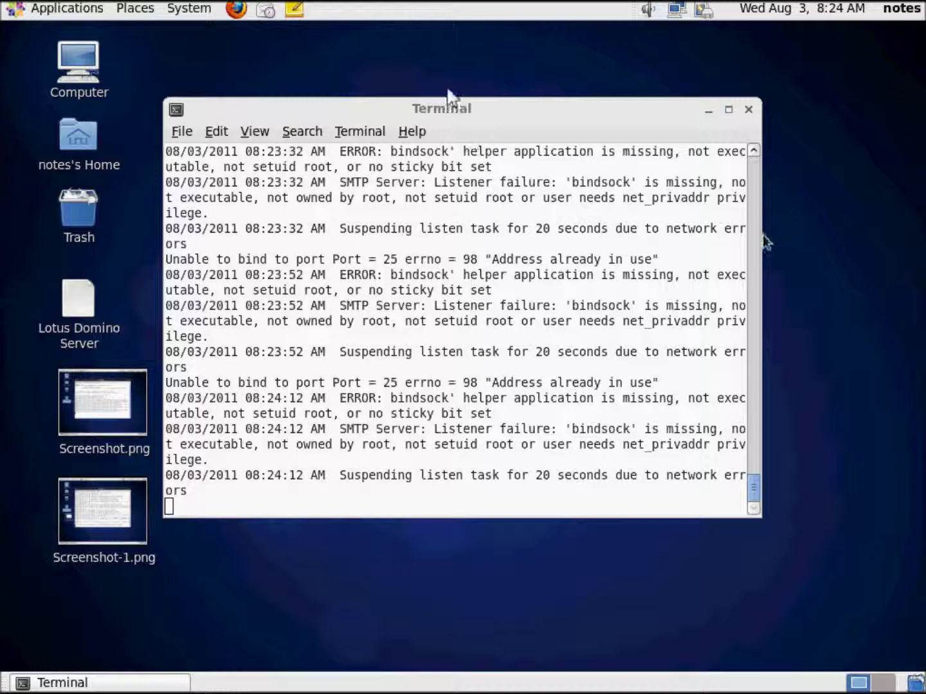
pyautogui.click(534, 128)
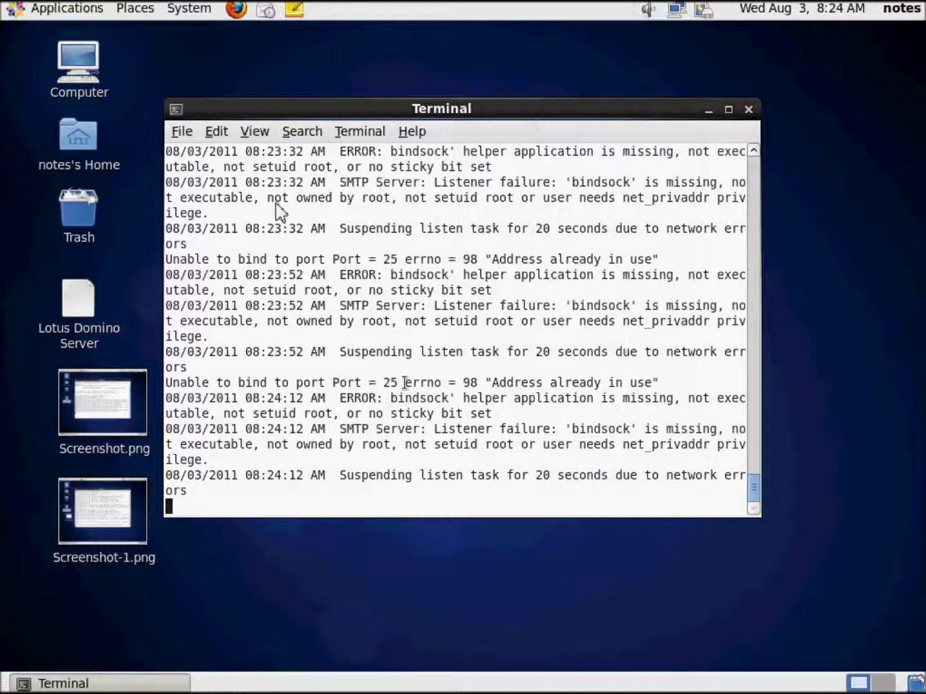
pyautogui.doubleClick(143, 421)
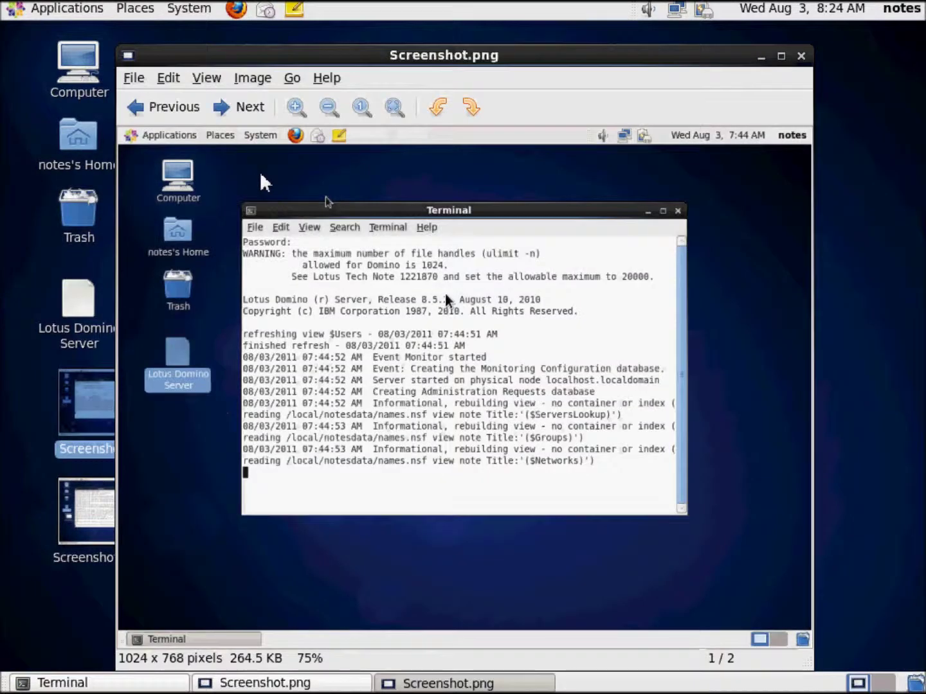
# Zoom into the server-startup screenshot showing the file-handle warning, then close both image viewer windows
pyautogui.scroll(15, 262, 149)
pyautogui.scroll(-2, 266, 153)
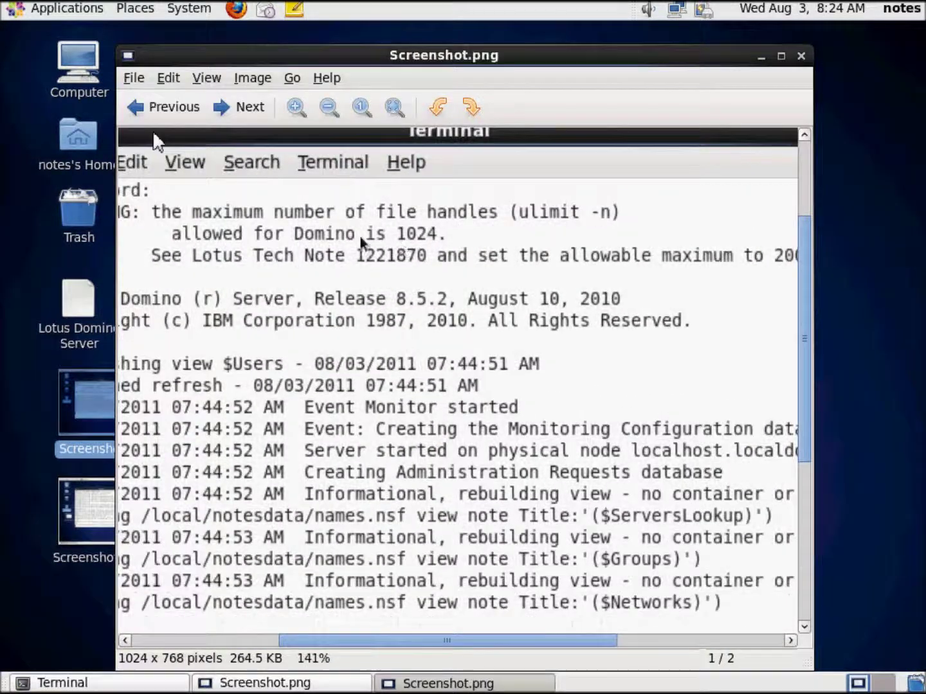
pyautogui.click(800, 57)
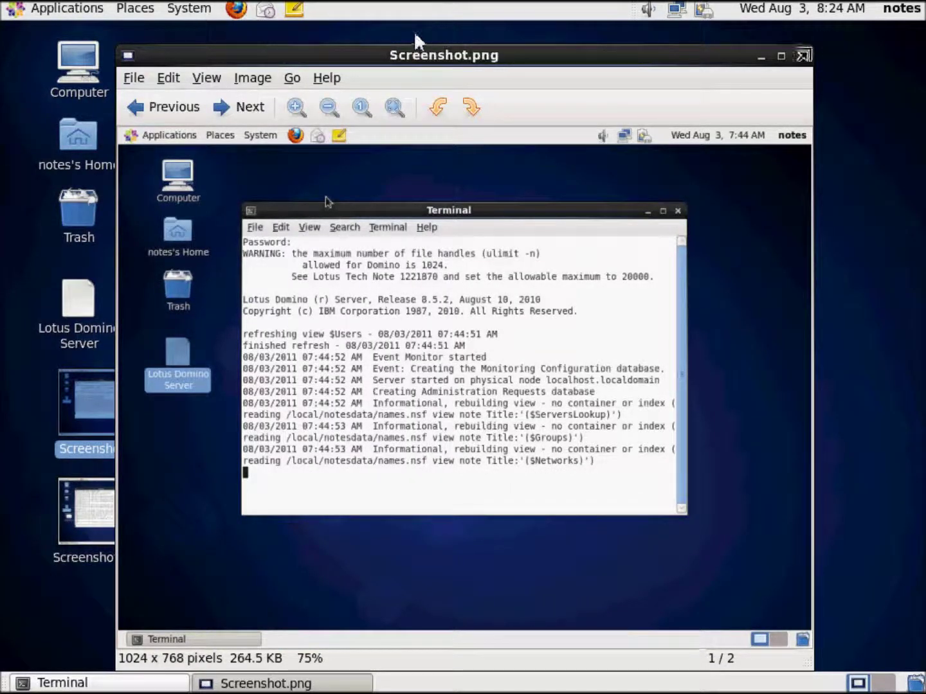
pyautogui.click(800, 57)
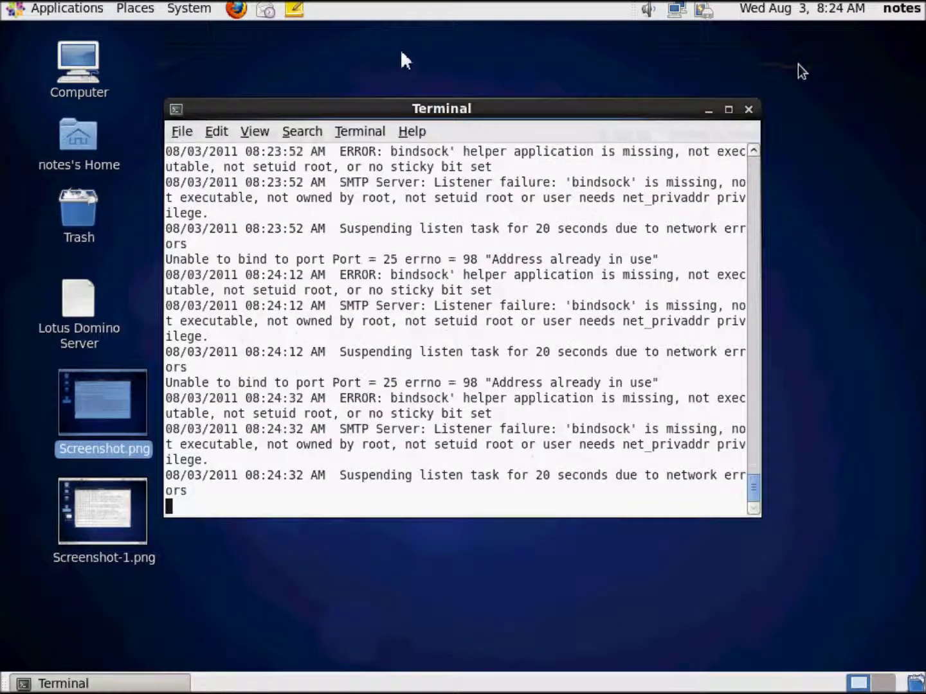
# Refocus the Domino console in the Terminal and launch Firefox
pyautogui.click(90, 524)
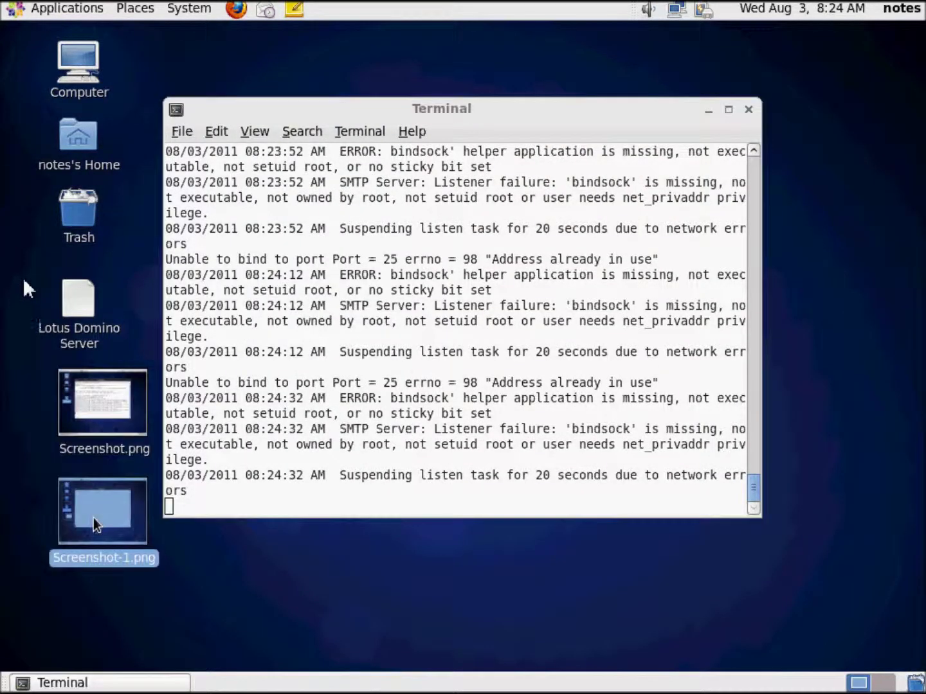
pyautogui.click(447, 203)
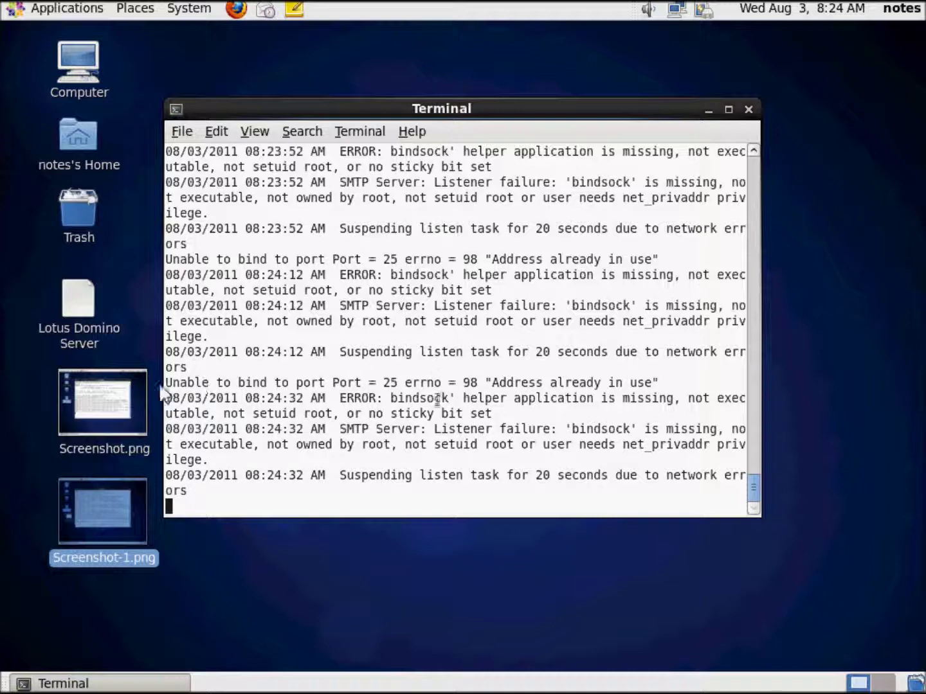
pyautogui.click(236, 13)
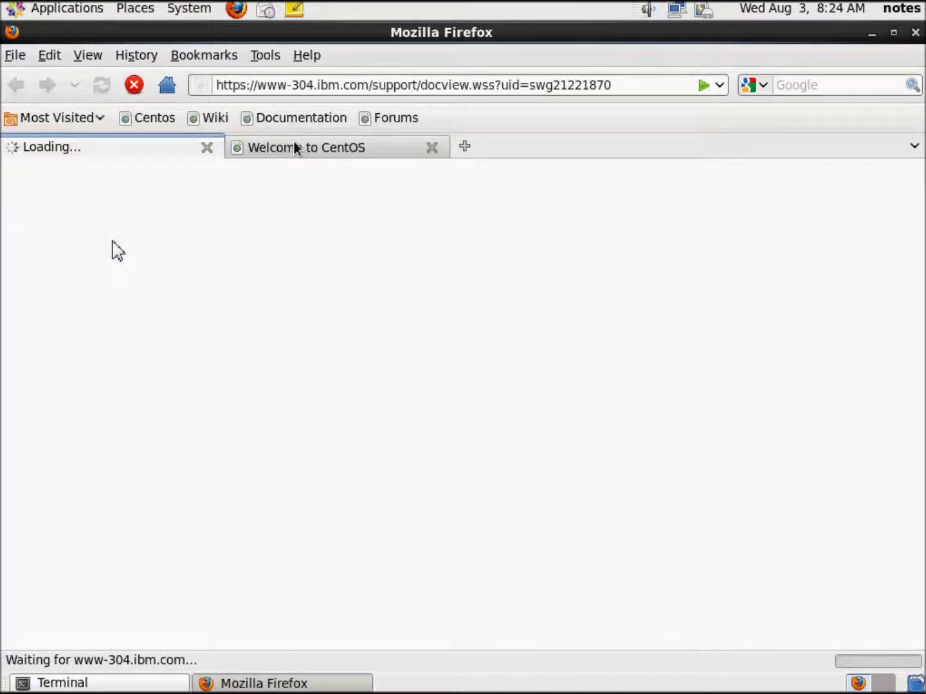
# Close the IBM support tab, start the search with 'domino', and lower the browser window
pyautogui.click(833, 83)
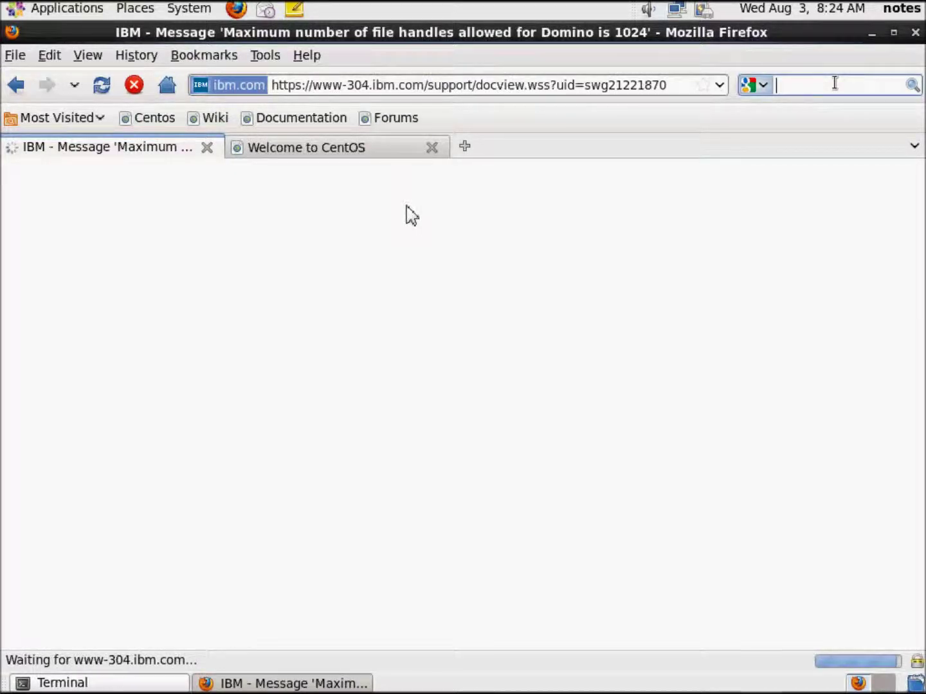
pyautogui.click(207, 148)
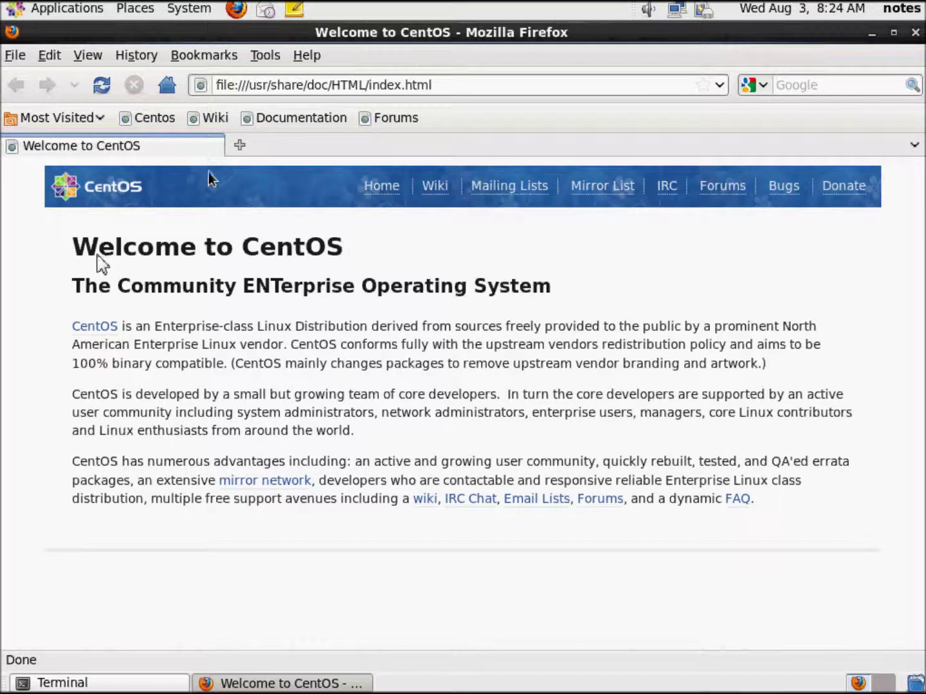
pyautogui.click(825, 85)
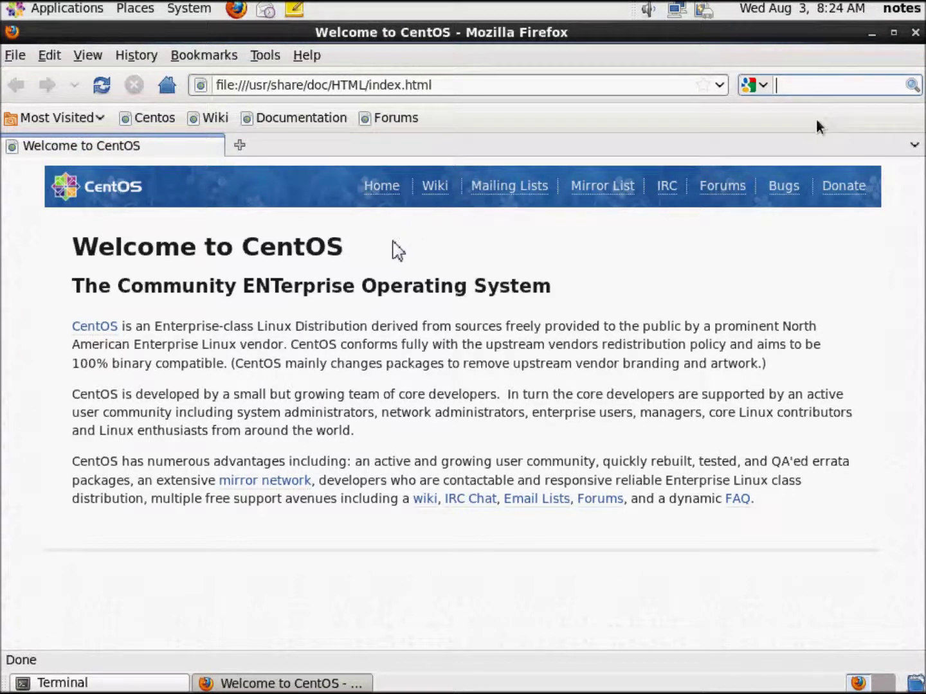
pyautogui.write('domino')
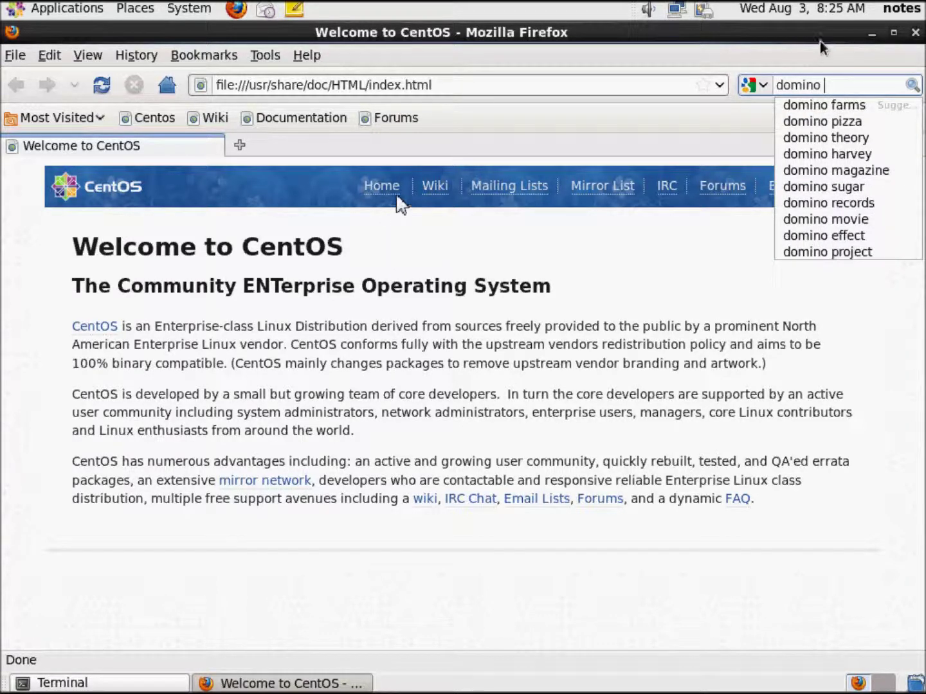
pyautogui.click(893, 33)
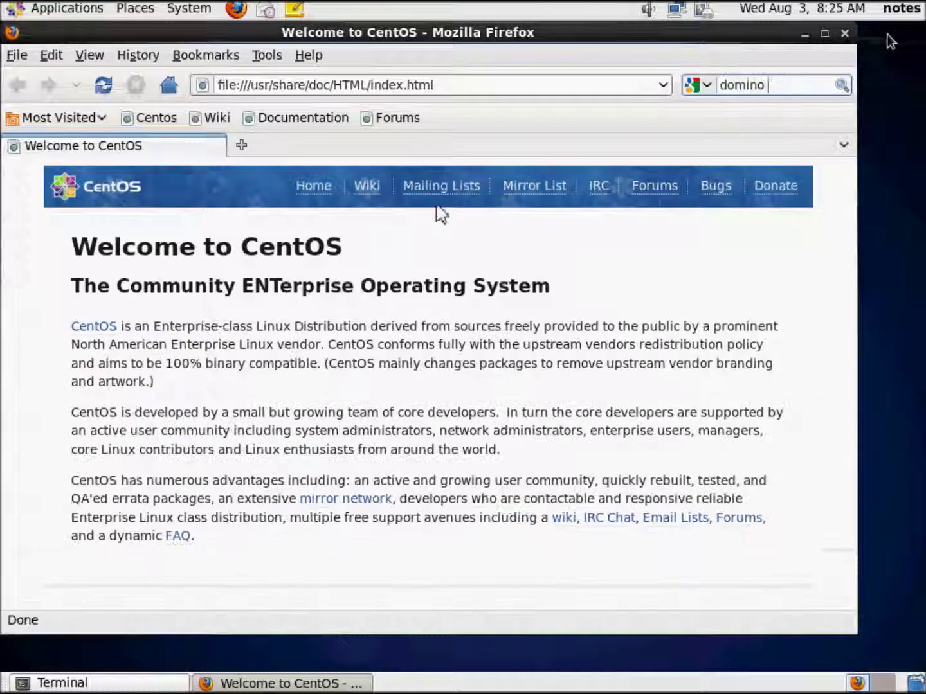
pyautogui.moveTo(738, 39); pyautogui.dragTo(738, 484)
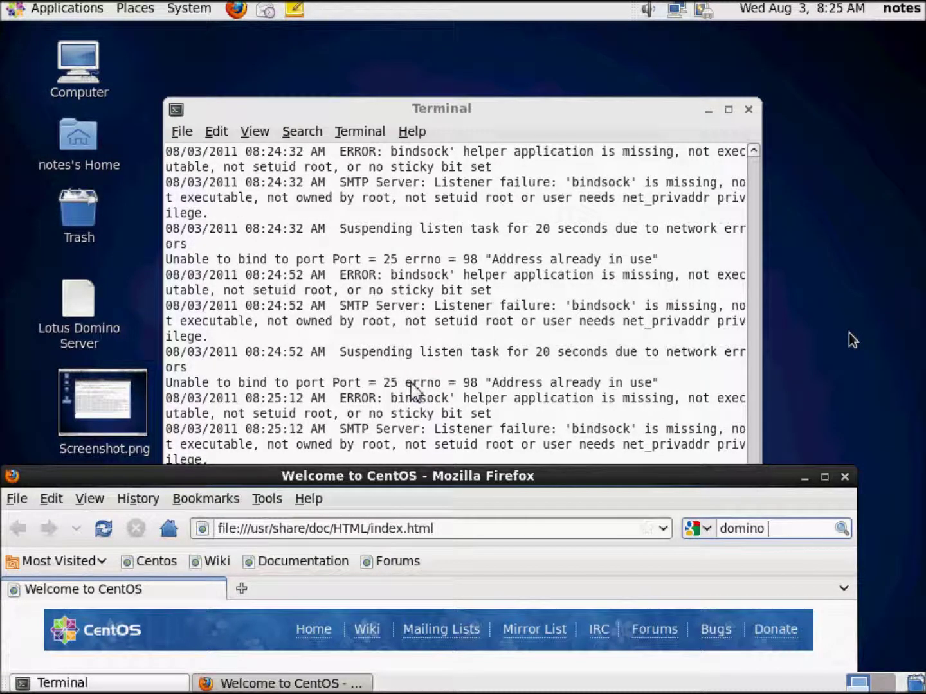
# Search Google for 'domino bindsock helper application is missing'
pyautogui.write('indsock')
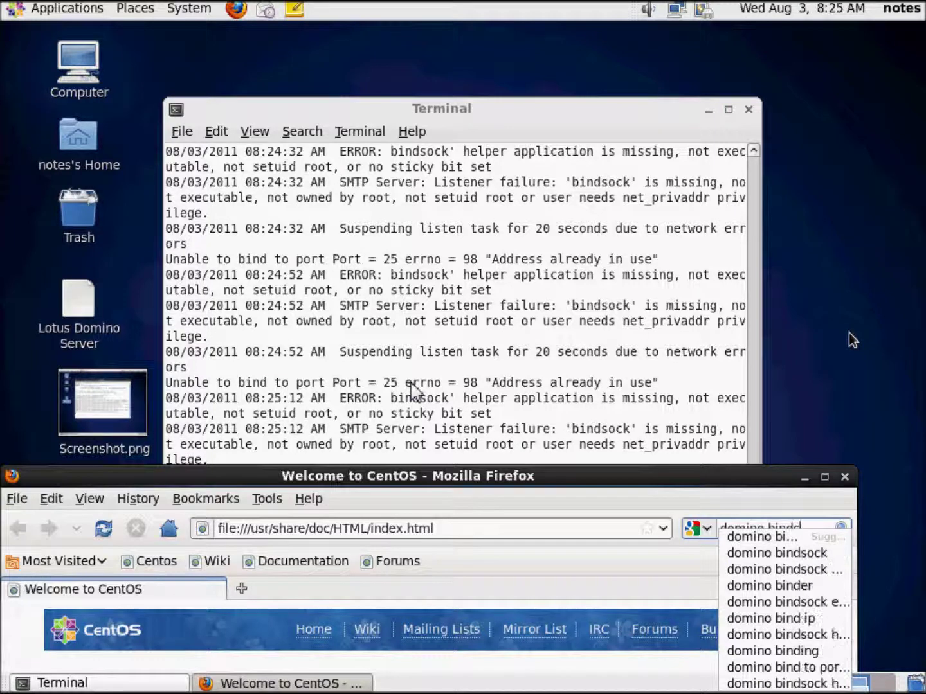
pyautogui.write(' helper')
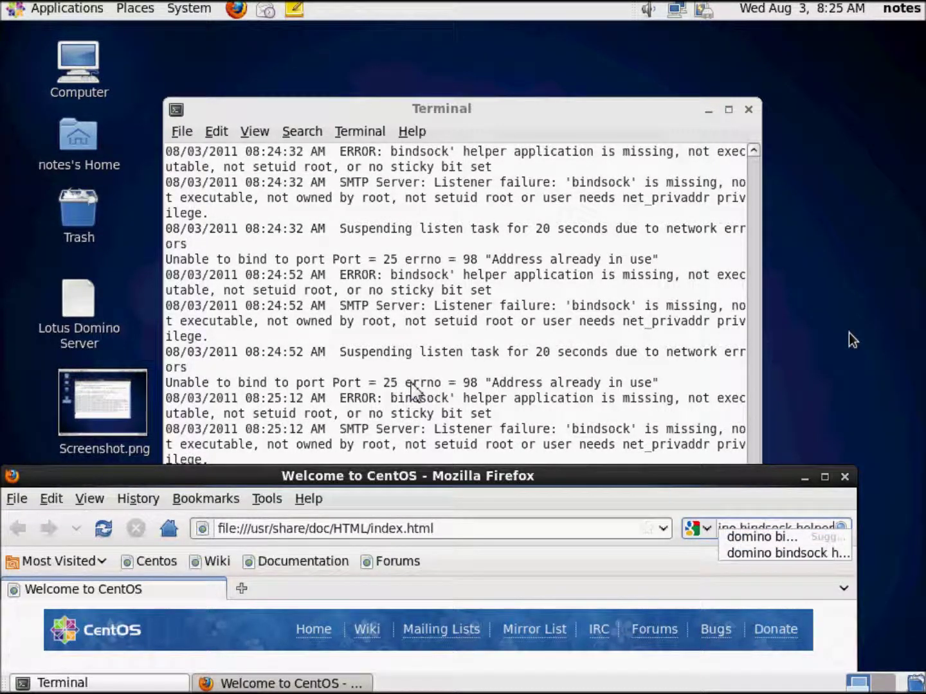
pyautogui.press('Down')
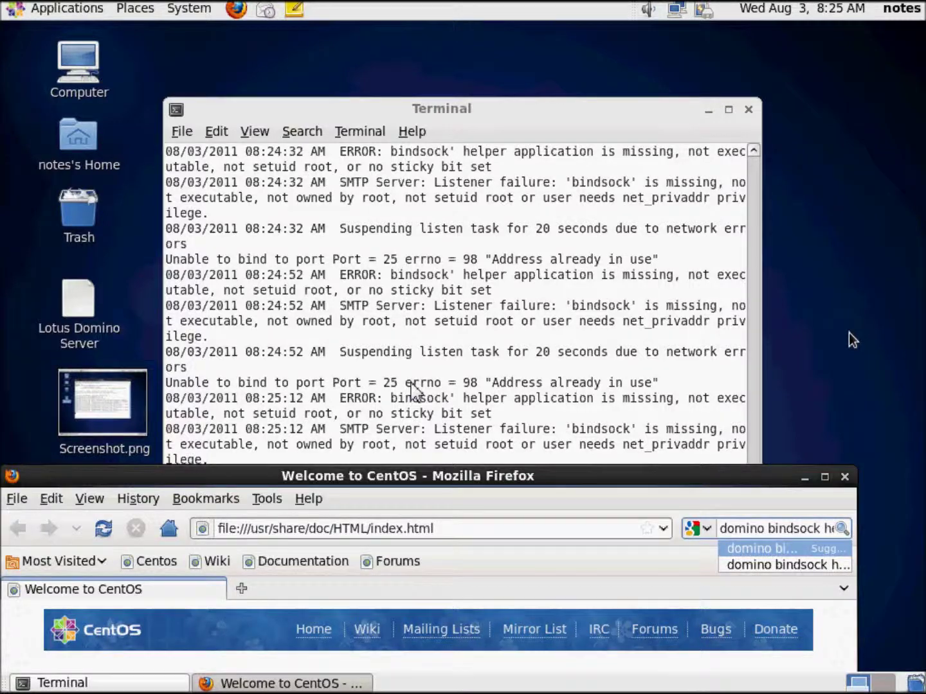
pyautogui.press('Return')
pyautogui.moveTo(663, 477); pyautogui.dragTo(685, 31)
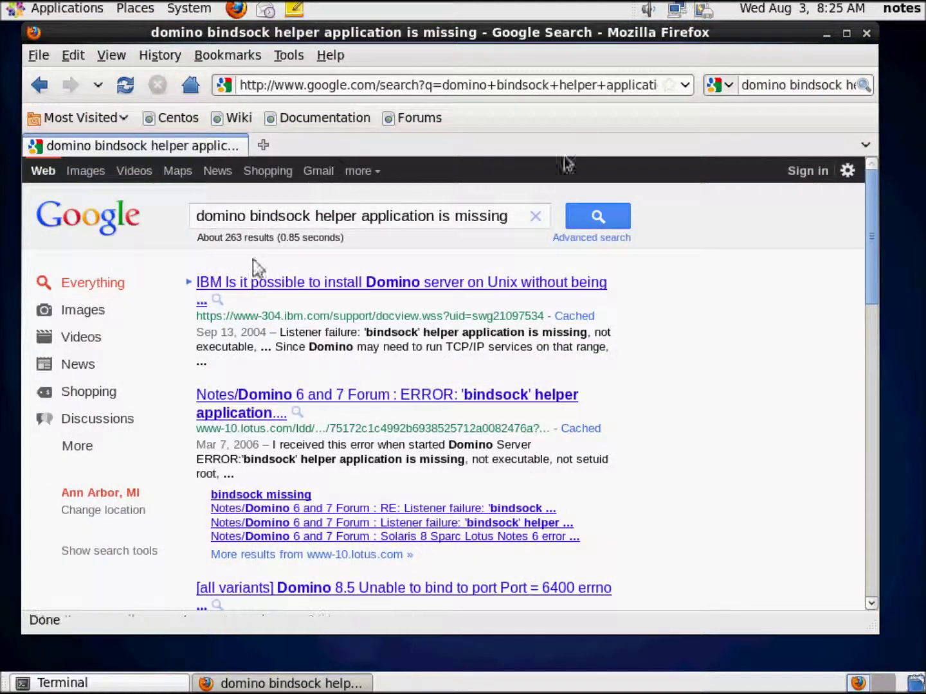
# Maximize the browser and check the IBM Unix install technote and the Lotus forum thread
pyautogui.hotkey('alt', 'F10')
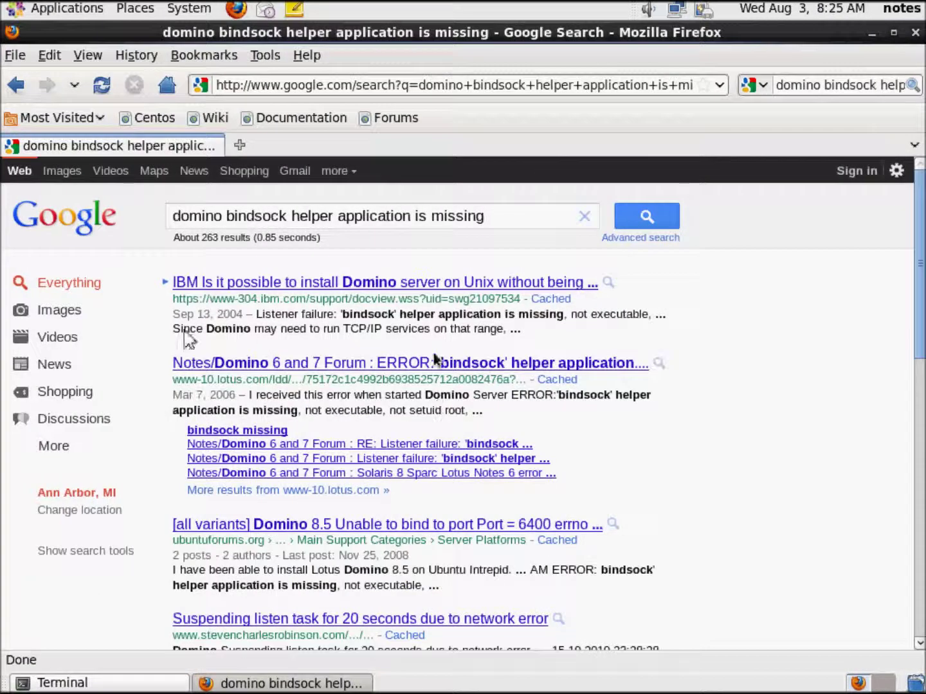
pyautogui.click(173, 283)
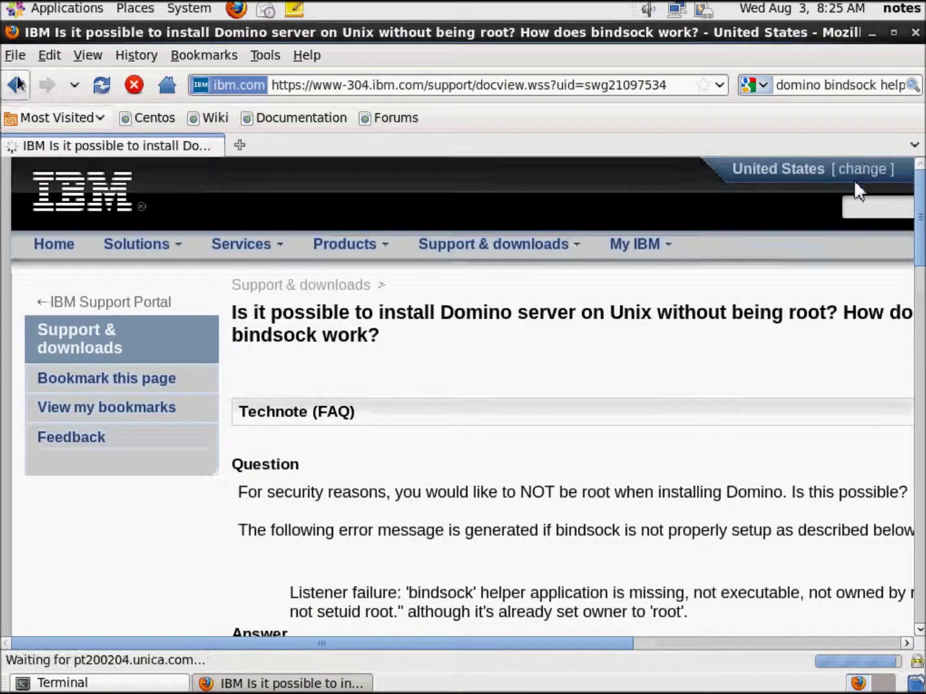
pyautogui.click(16, 84)
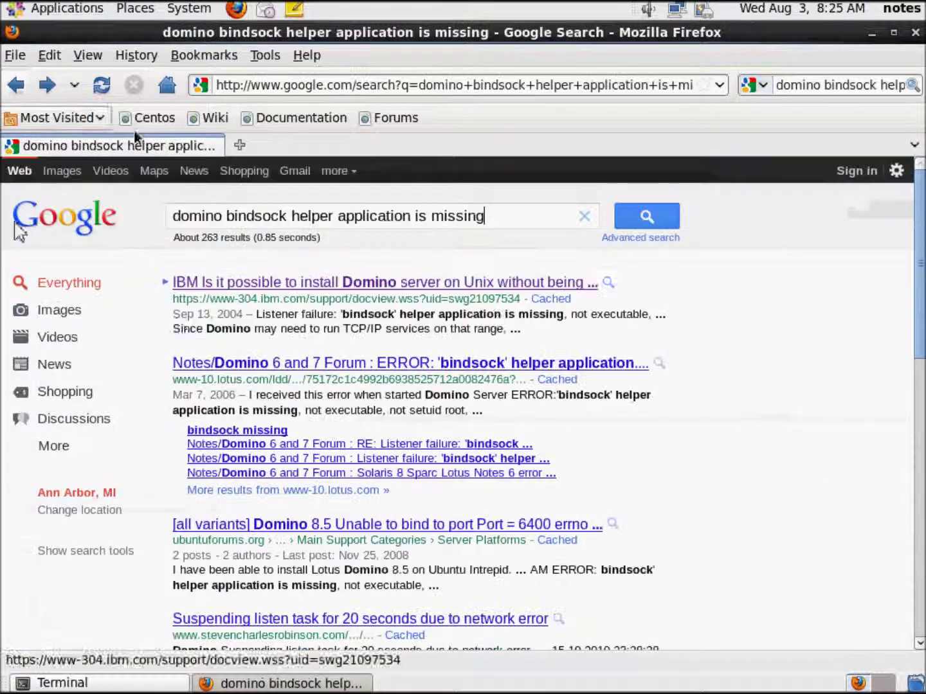
pyautogui.click(495, 370)
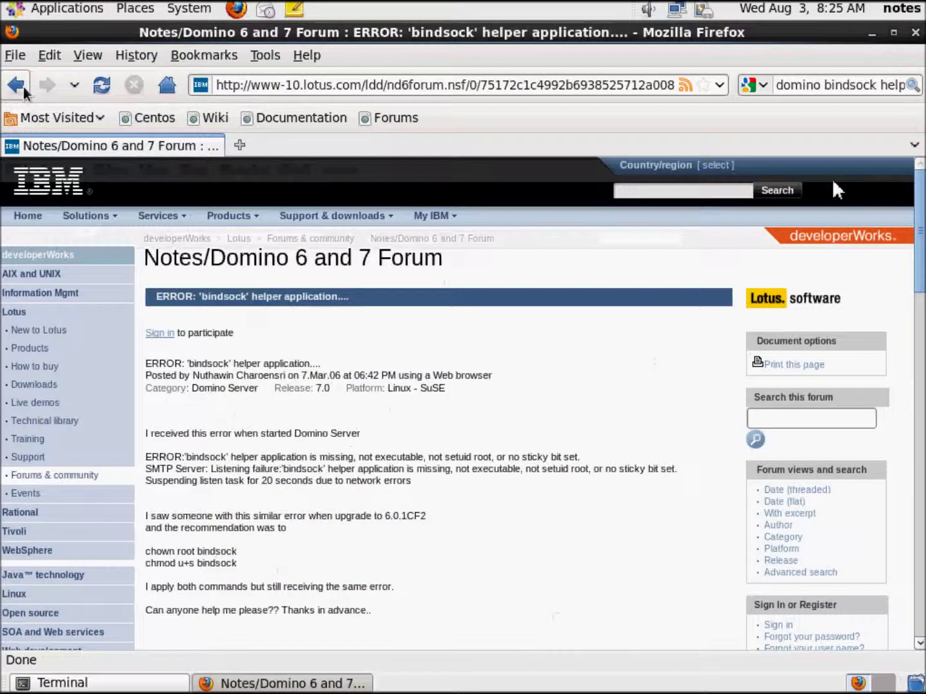
pyautogui.hotkey('alt', 'Left')
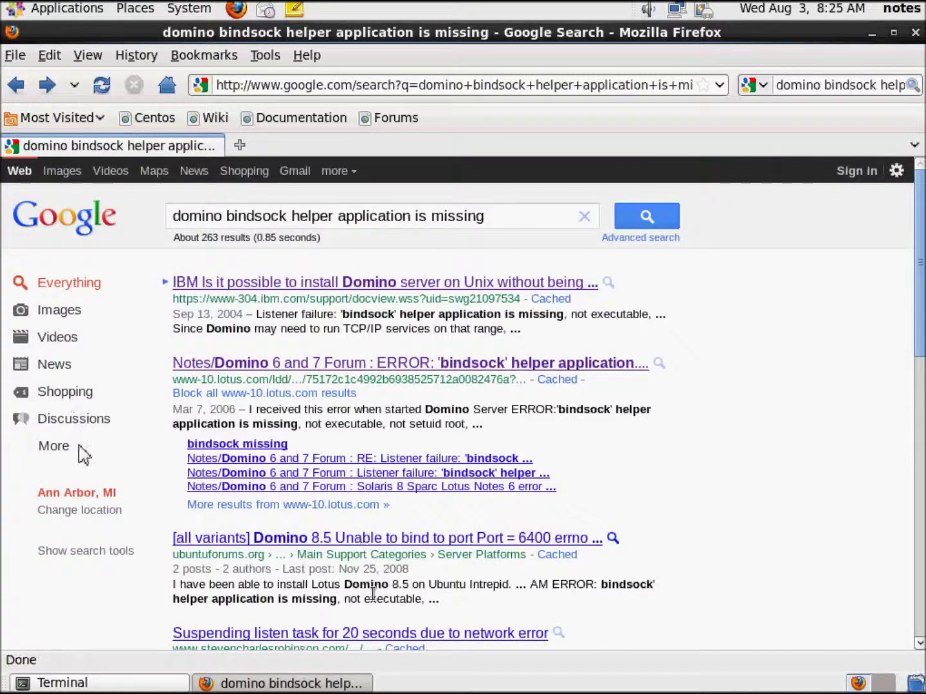
# Open the IBM technote on installing Domino without root from the search results
pyautogui.scroll(-3, 373, 595)
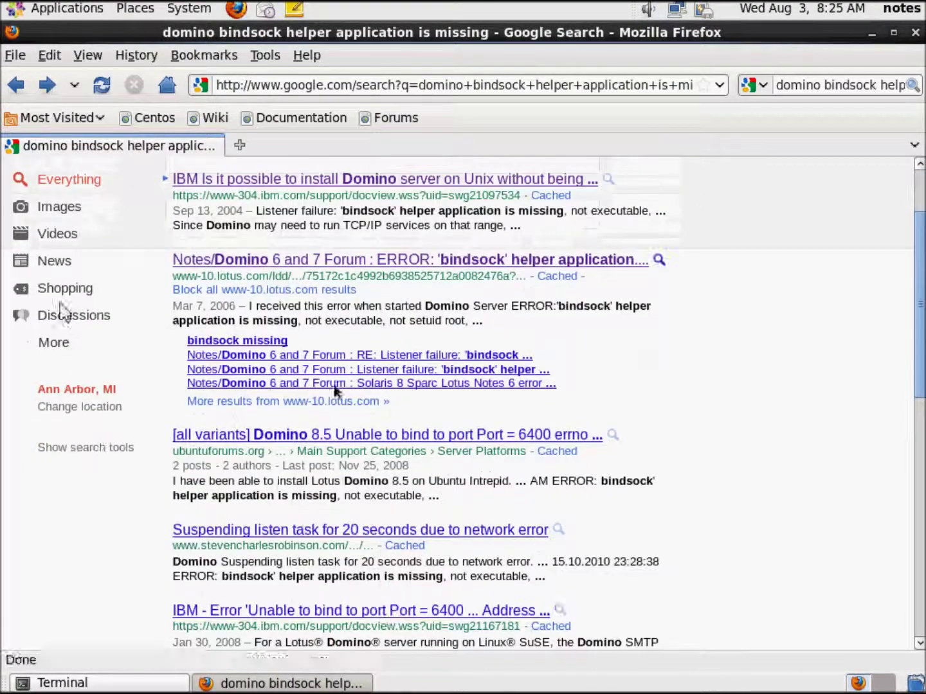
pyautogui.scroll(-15, 379, 438)
pyautogui.scroll(20, 378, 557)
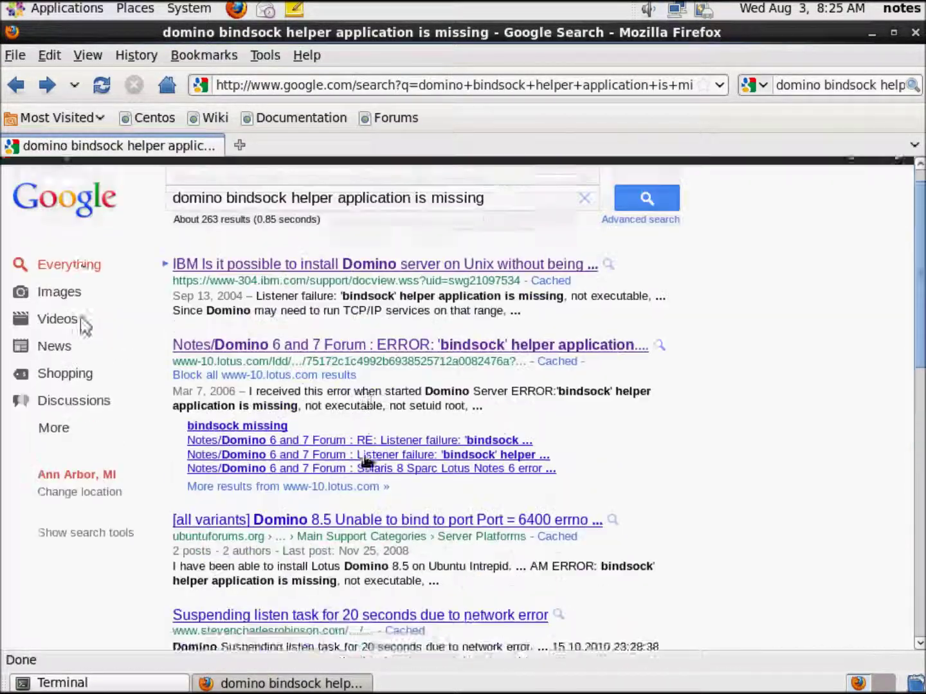
pyautogui.click(380, 284)
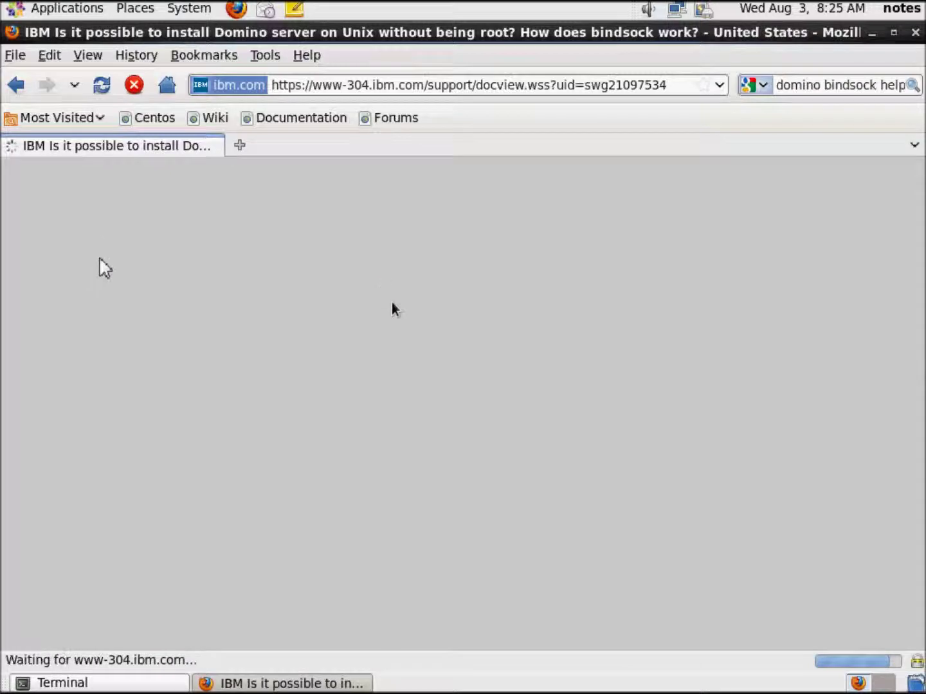
# Read through the bindsock technote and return to the Google results
pyautogui.scroll(-10, 99, 277)
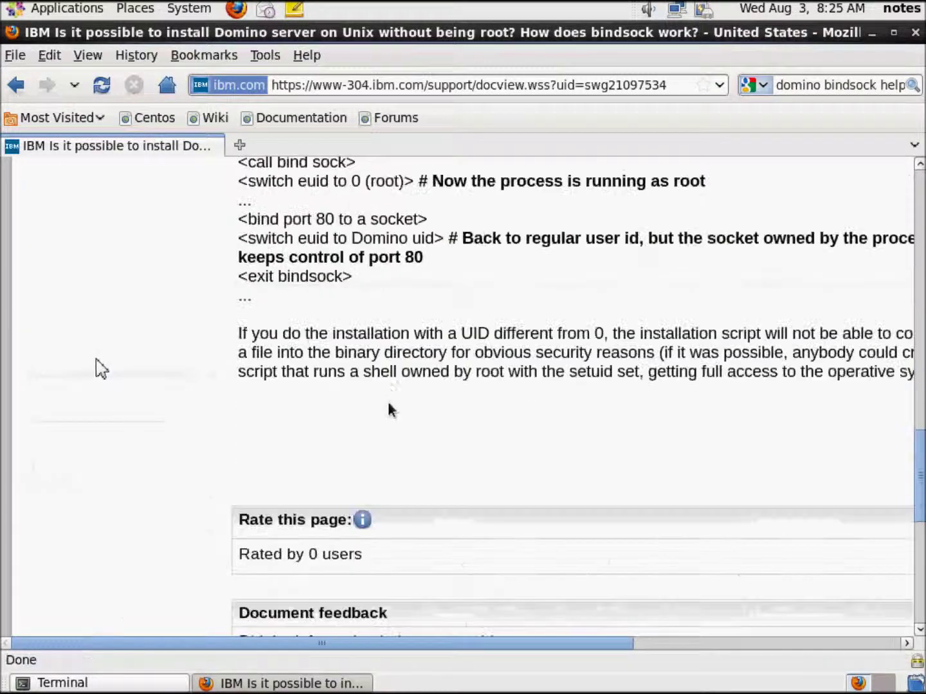
pyautogui.scroll(15, 84, 304)
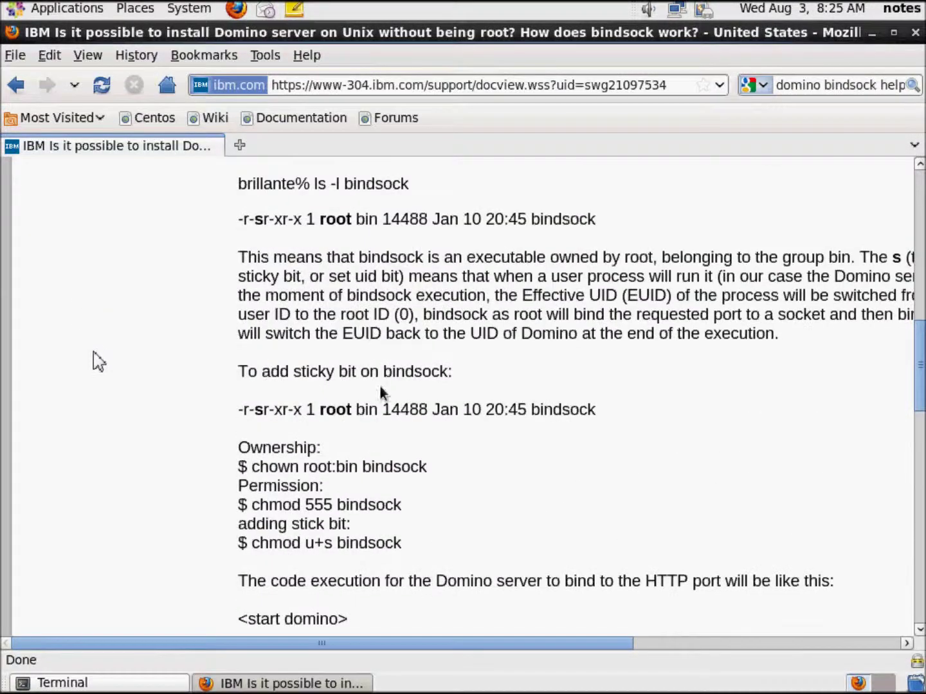
pyautogui.scroll(15, 99, 344)
pyautogui.scroll(-10, 99, 344)
pyautogui.scroll(-5, 99, 344)
pyautogui.click(16, 84)
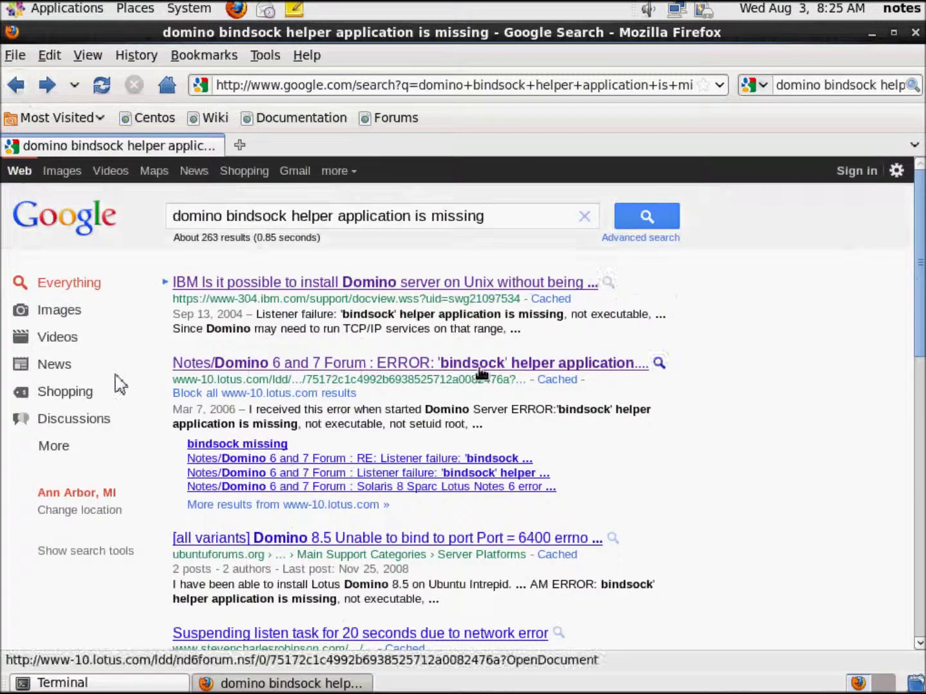
# Read the Notes/Domino 6 and 7 Forum thread, return to the results, and close Firefox
pyautogui.click(464, 368)
pyautogui.scroll(-10, 87, 403)
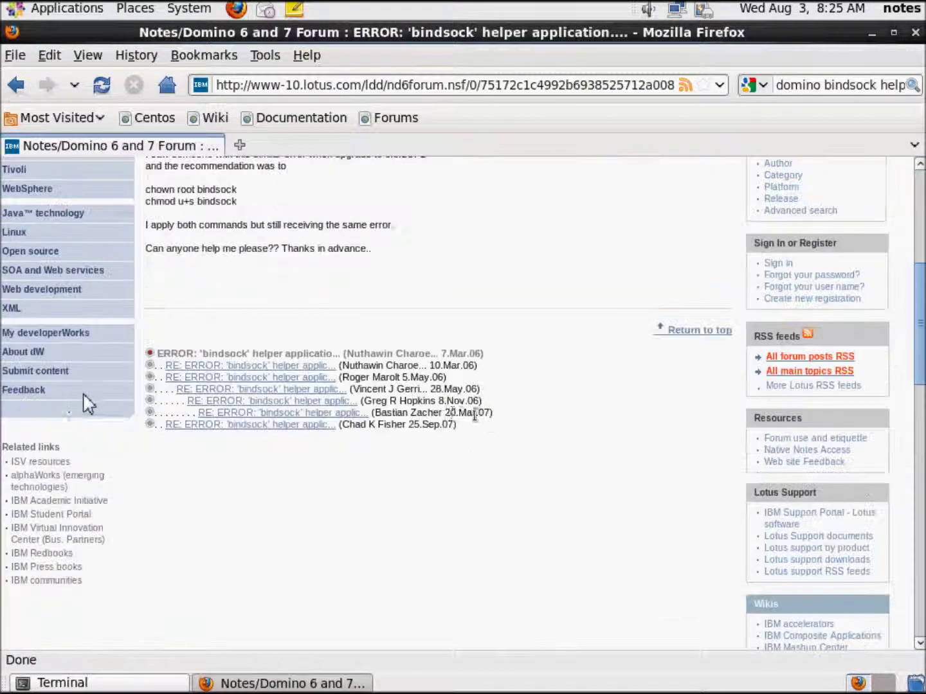
pyautogui.scroll(2, 891, 352)
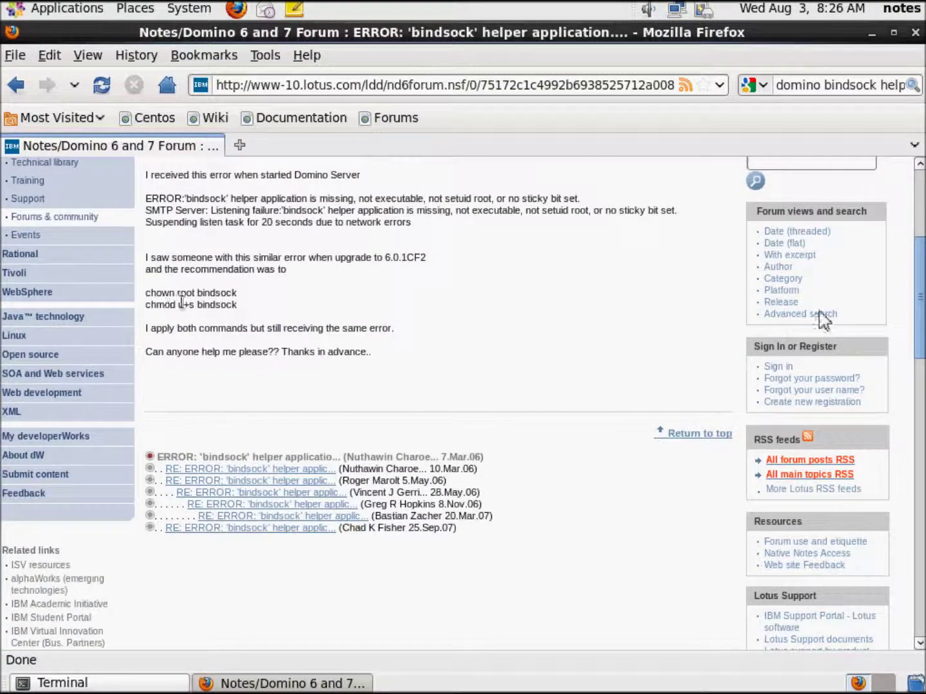
pyautogui.click(16, 84)
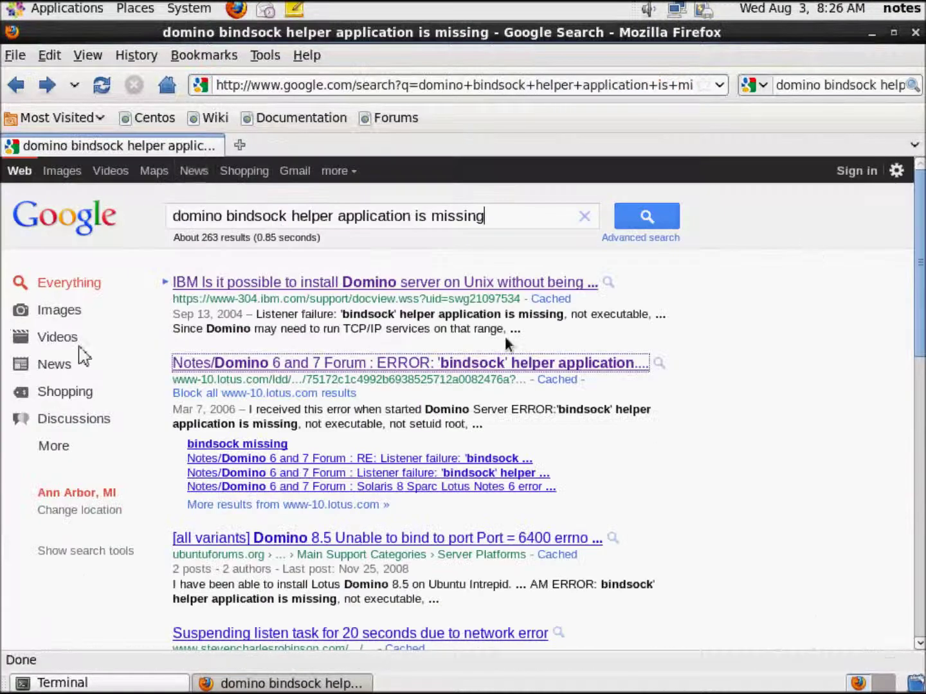
pyautogui.scroll(-5, 441, 368)
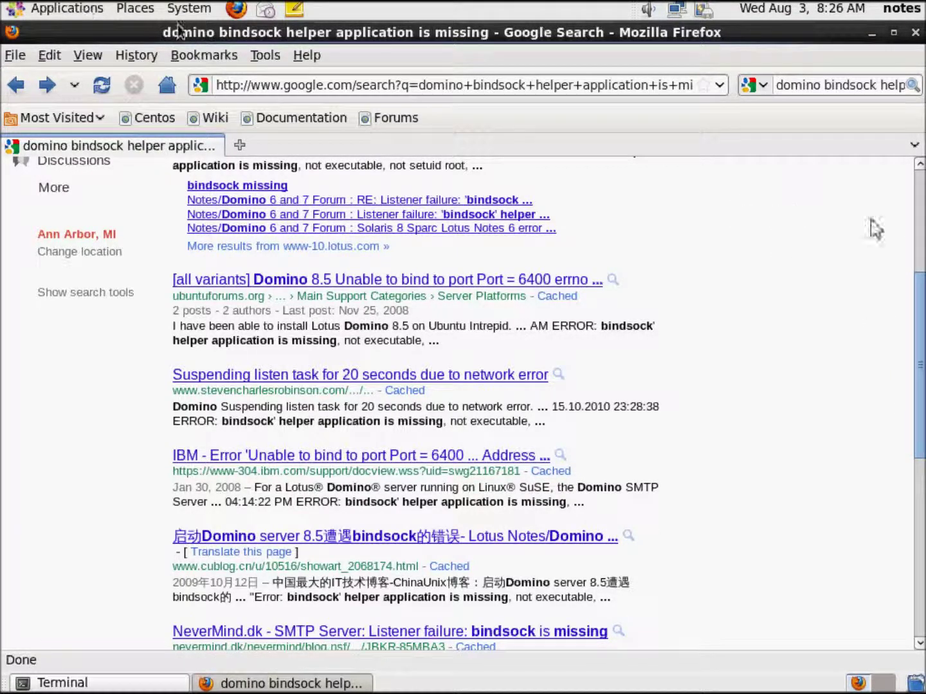
pyautogui.click(914, 33)
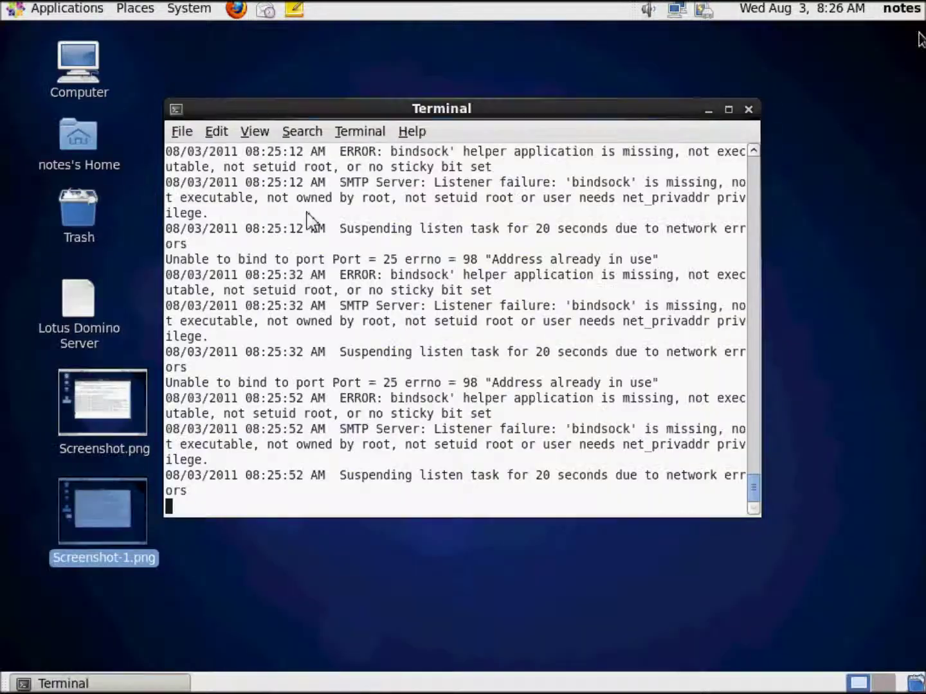
# Highlight SMTP, 'Port = 25' and the errno = 98 'Address already in use' text in the log
pyautogui.click(546, 115)
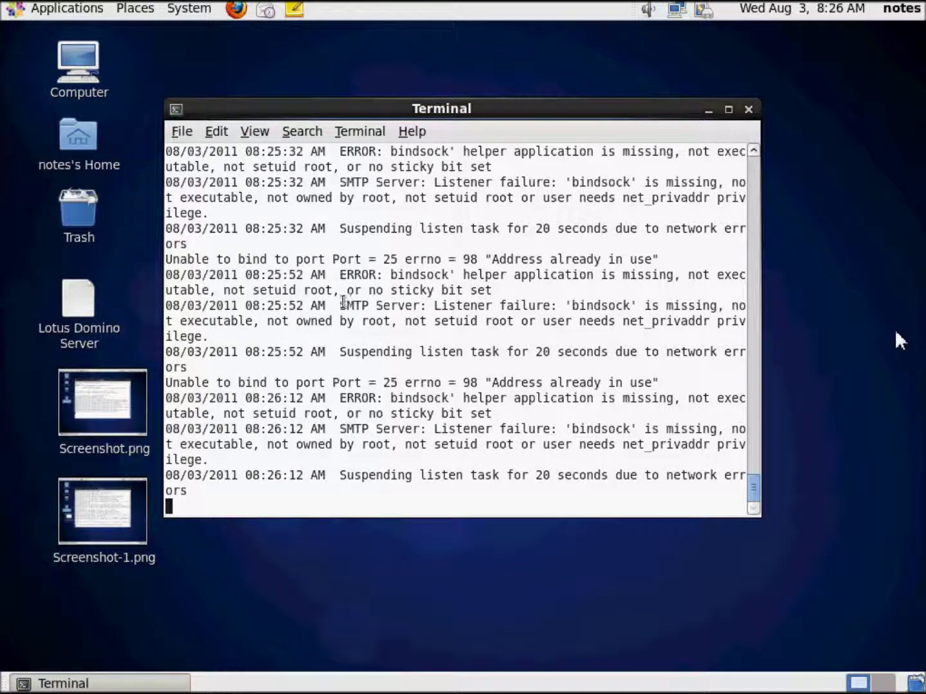
pyautogui.moveTo(348, 306); pyautogui.dragTo(377, 307)
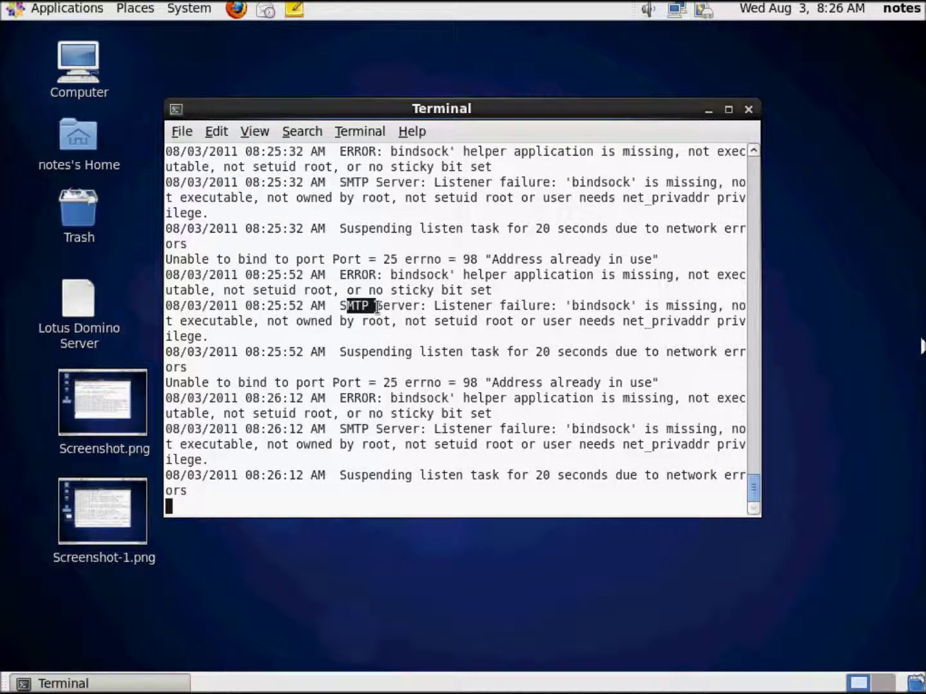
pyautogui.moveTo(334, 260); pyautogui.dragTo(398, 261)
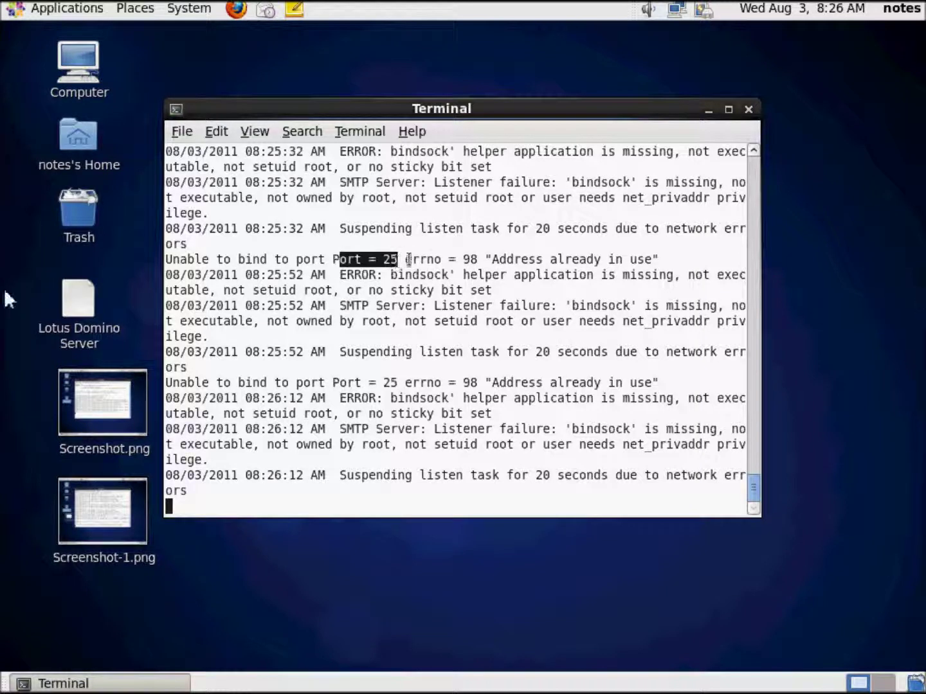
pyautogui.moveTo(405, 260); pyautogui.dragTo(694, 260)
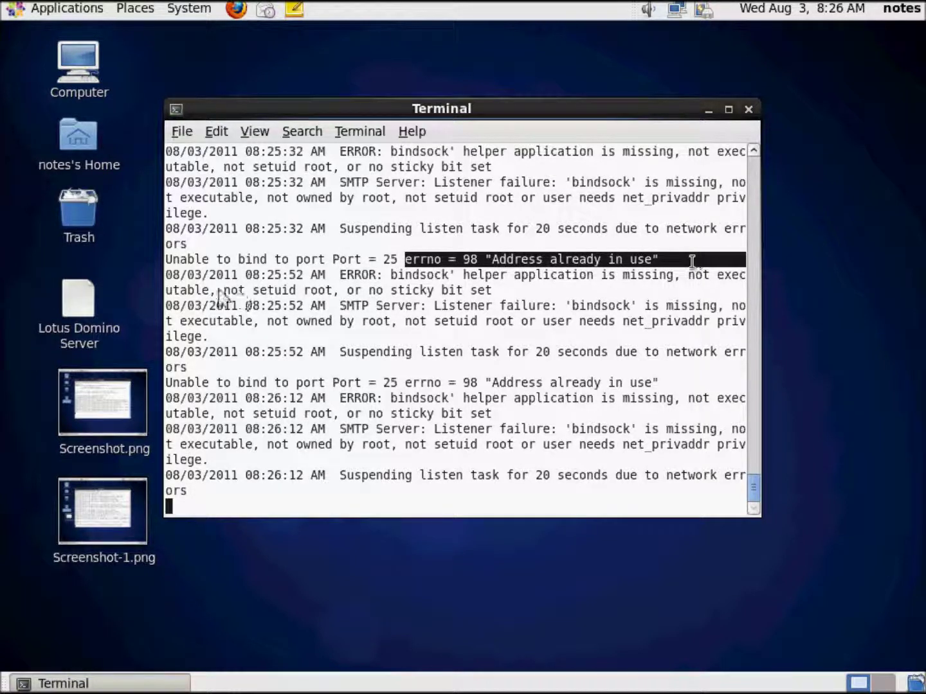
pyautogui.click(417, 289)
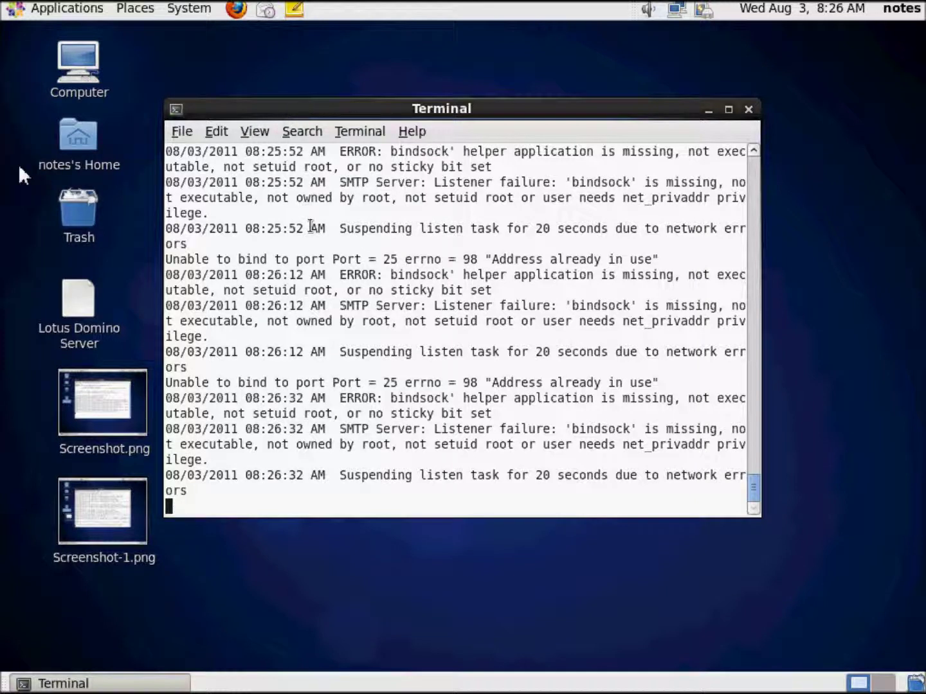
pyautogui.moveTo(339, 257); pyautogui.dragTo(404, 252)
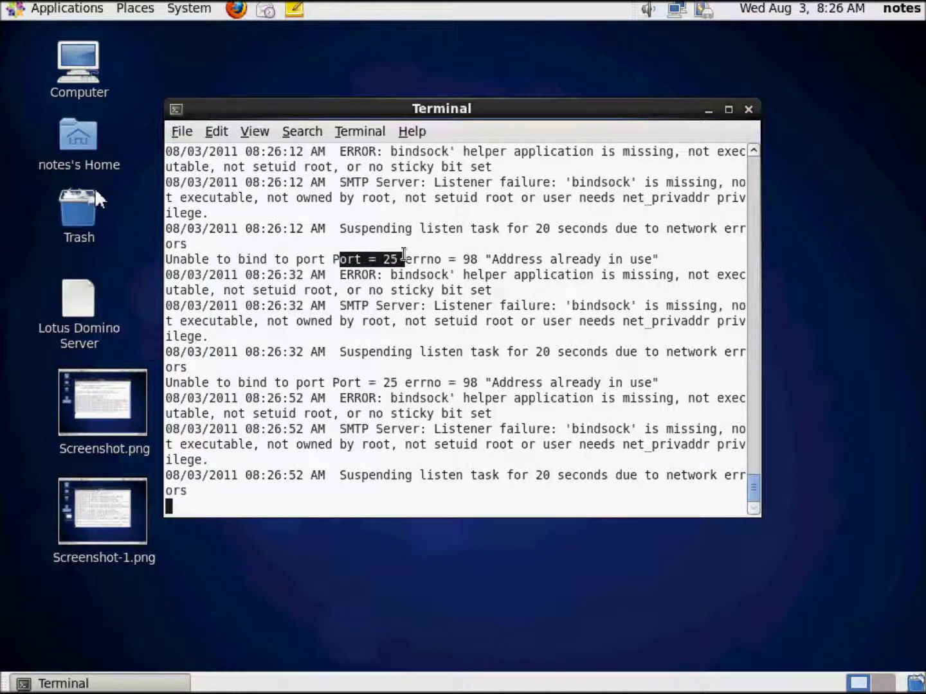
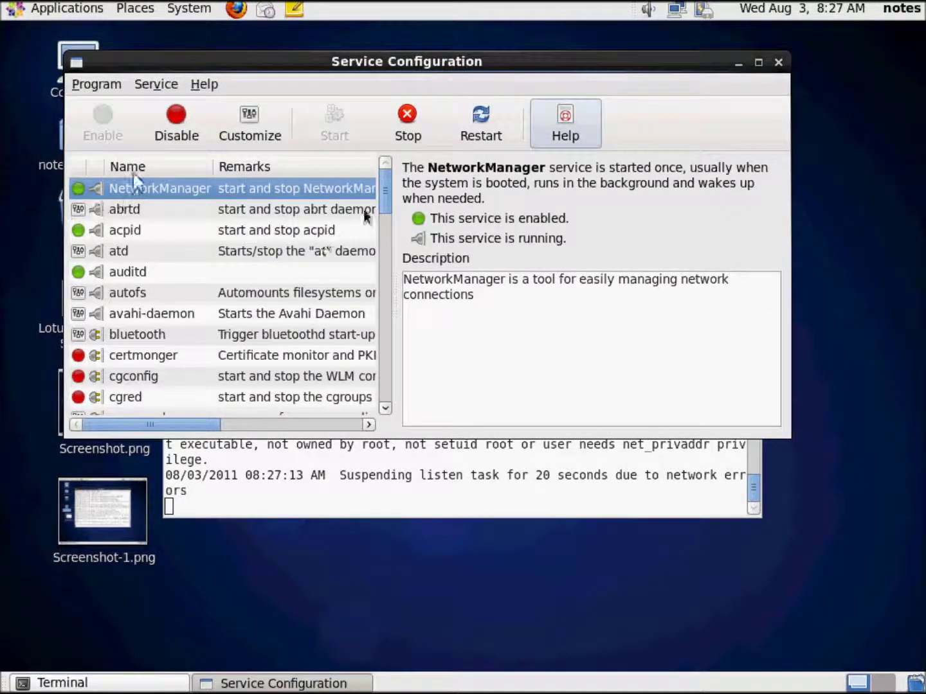
# Select the postfix service in the service list and choose Disable, raising the root password prompt
pyautogui.moveTo(385, 194); pyautogui.dragTo(362, 420)
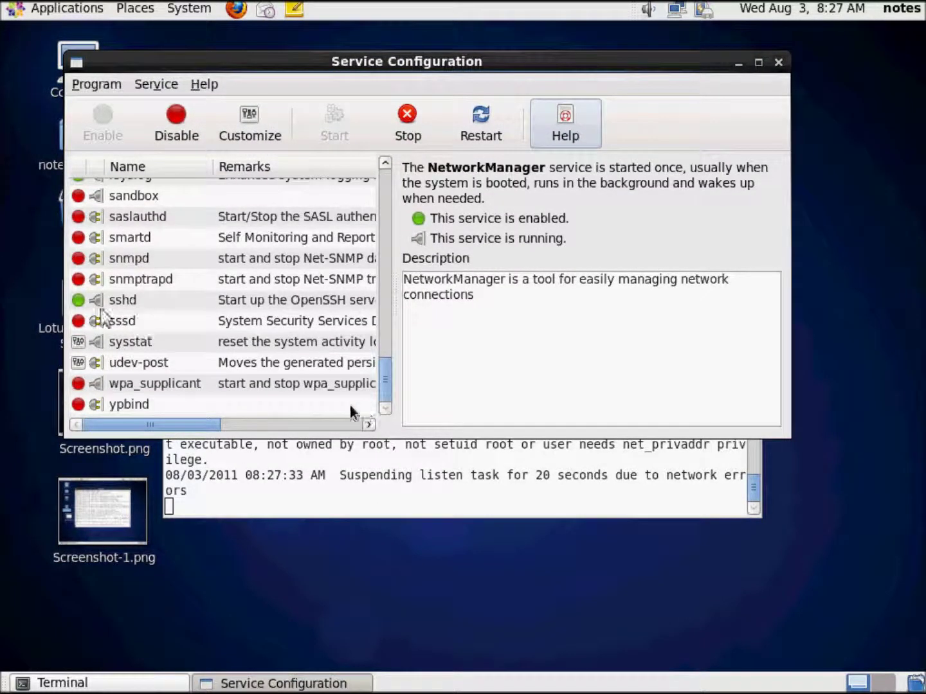
pyautogui.scroll(1, 127, 306)
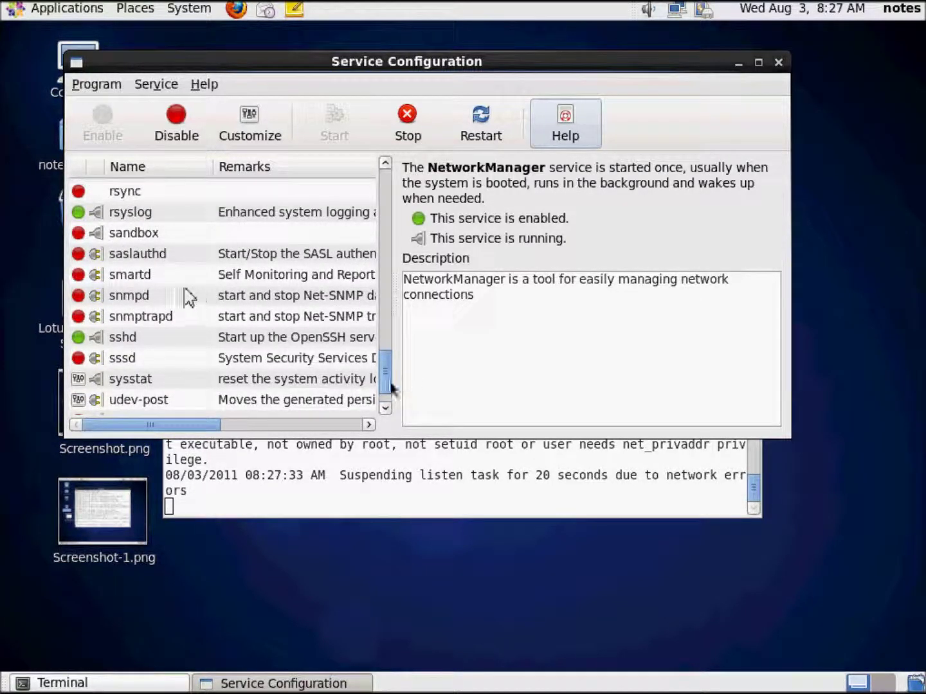
pyautogui.moveTo(386, 379); pyautogui.dragTo(386, 334)
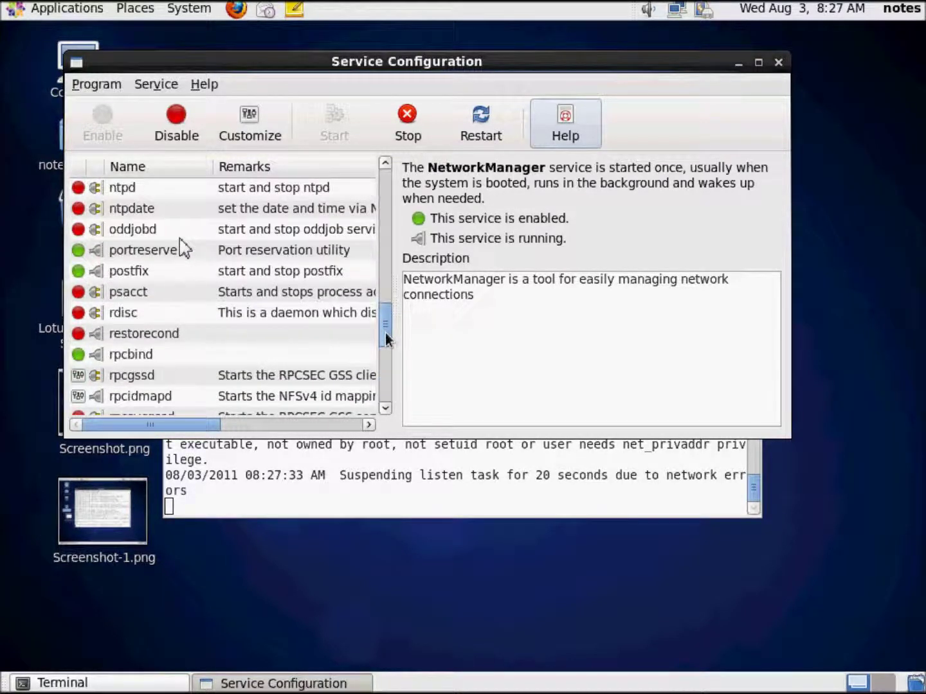
pyautogui.click(112, 270)
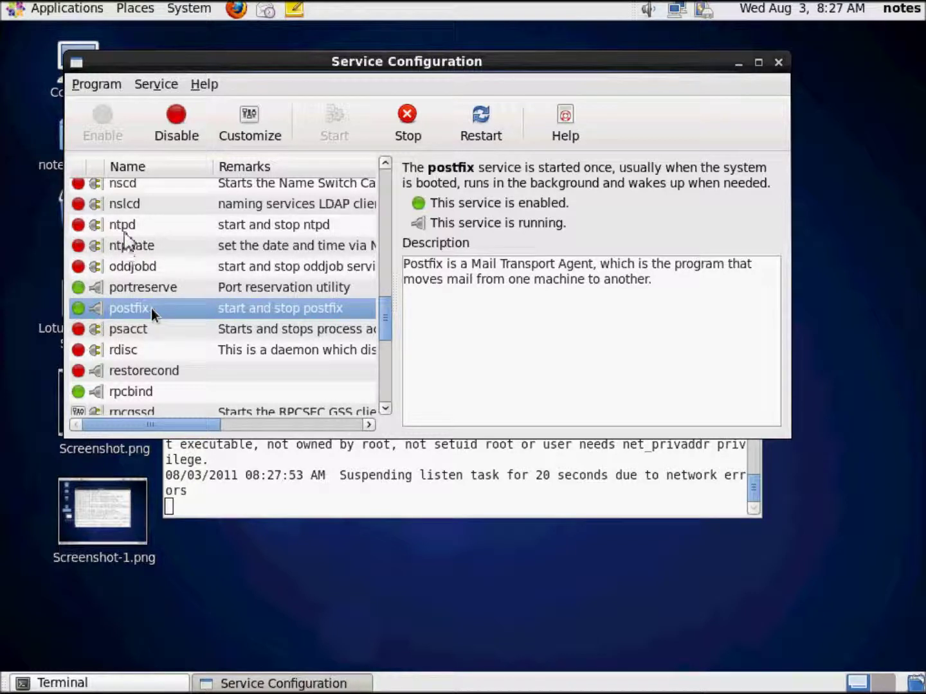
pyautogui.click(172, 131)
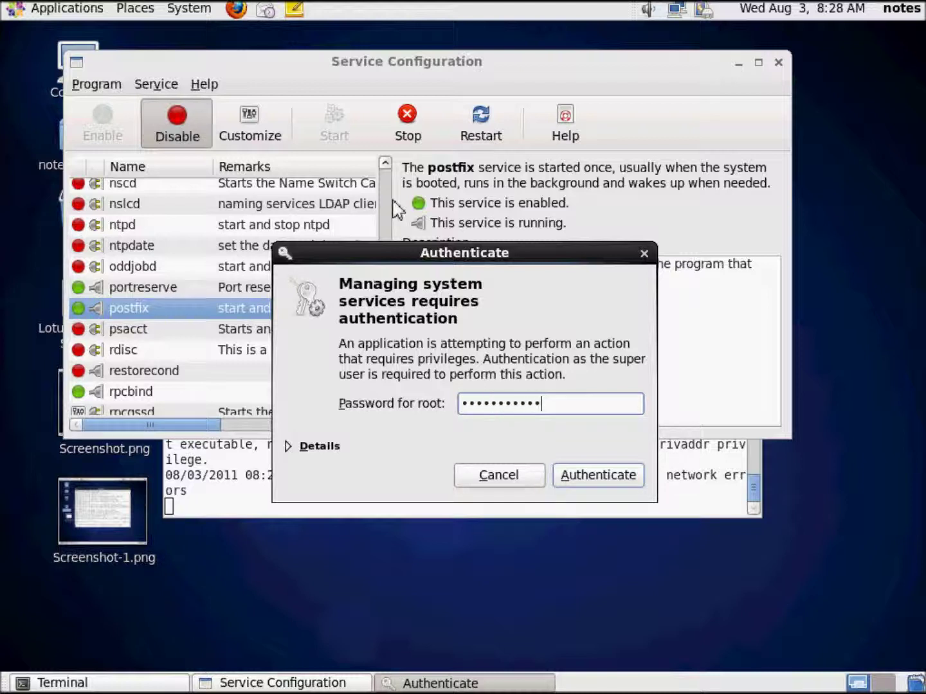
# Authenticate as root, disable and stop postfix, and close Service Configuration
pyautogui.press('Return')
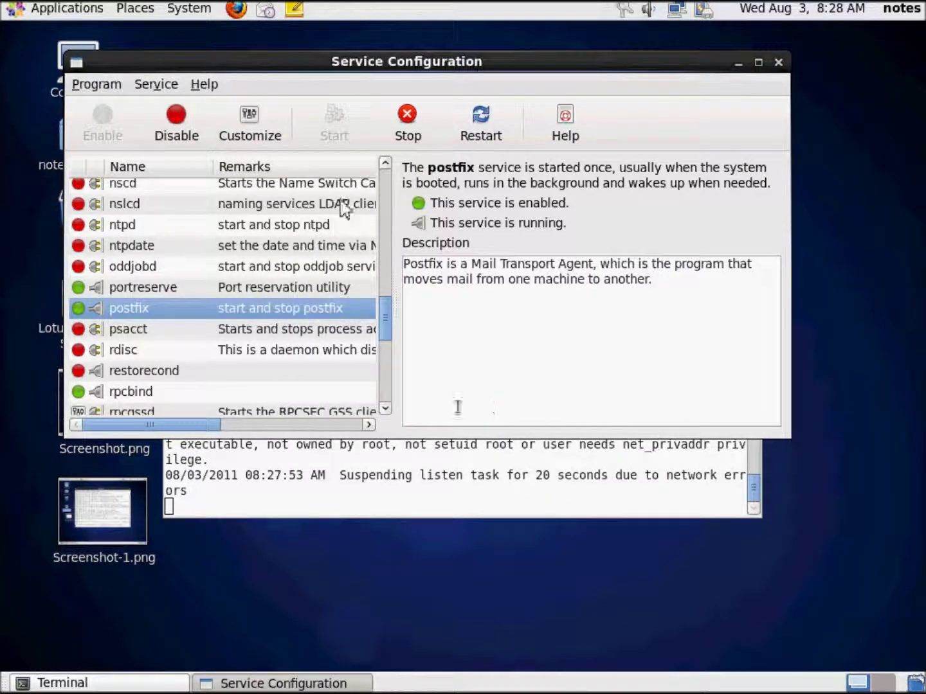
pyautogui.click(174, 132)
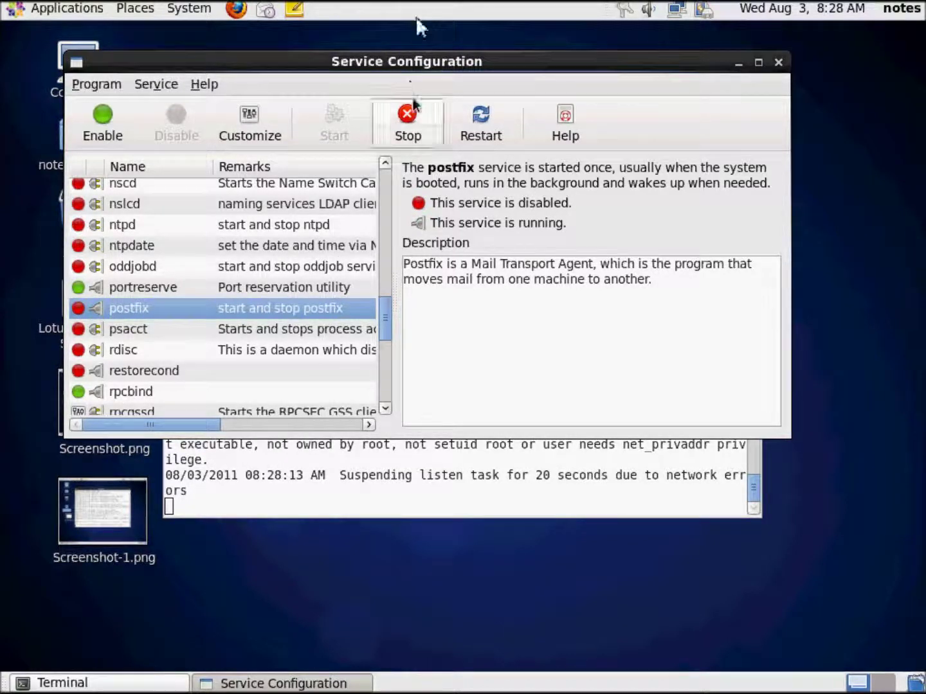
pyautogui.click(408, 122)
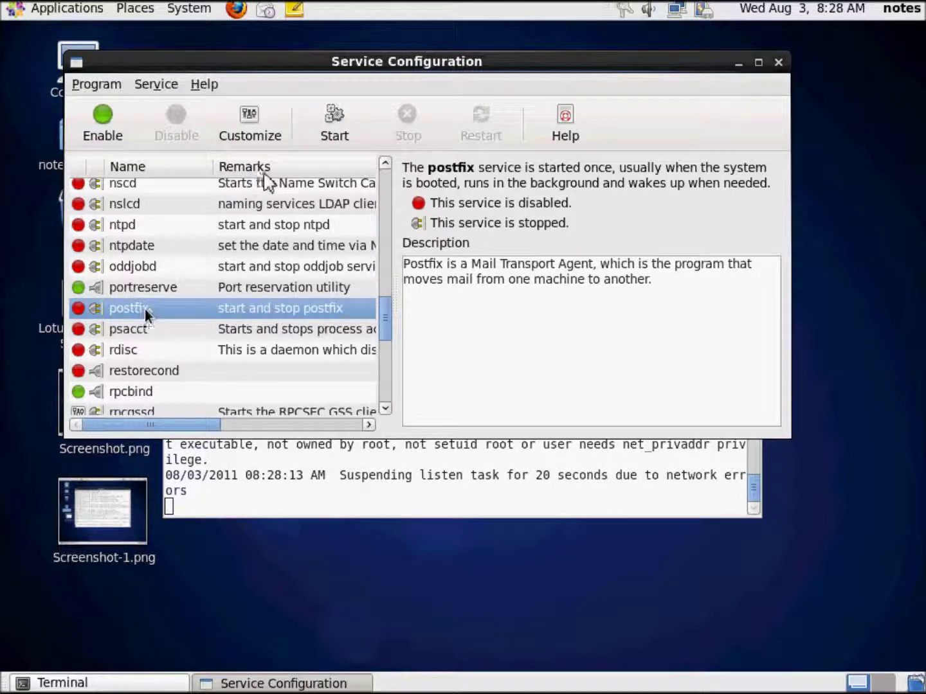
pyautogui.click(779, 62)
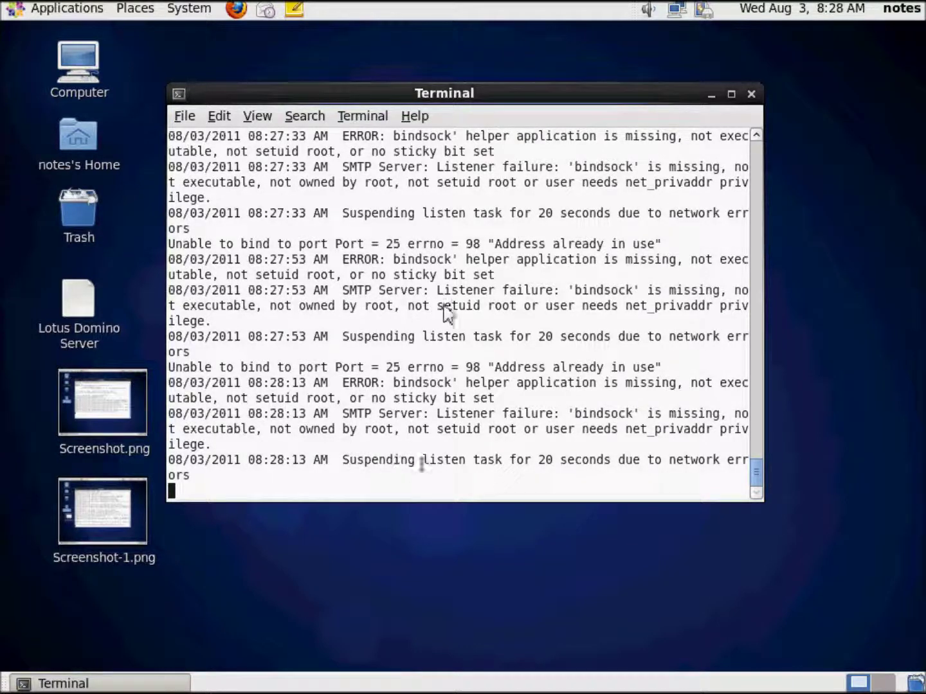
# List the Domino server tasks with 'sh ta', then issue 'restart server' at the console
pyautogui.moveTo(299, 94); pyautogui.dragTo(286, 89)
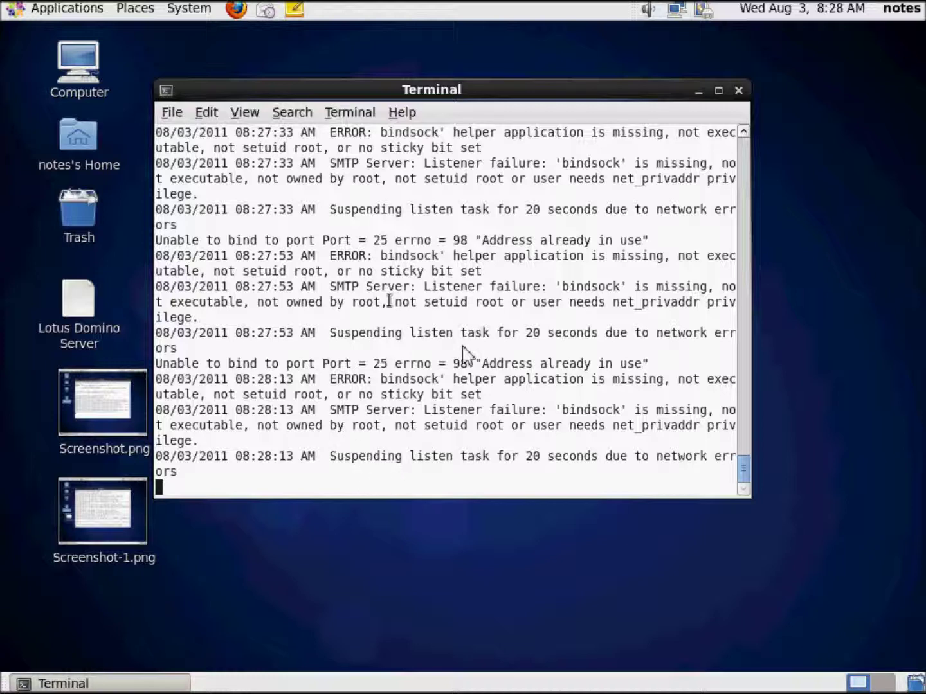
pyautogui.write('sh ta')
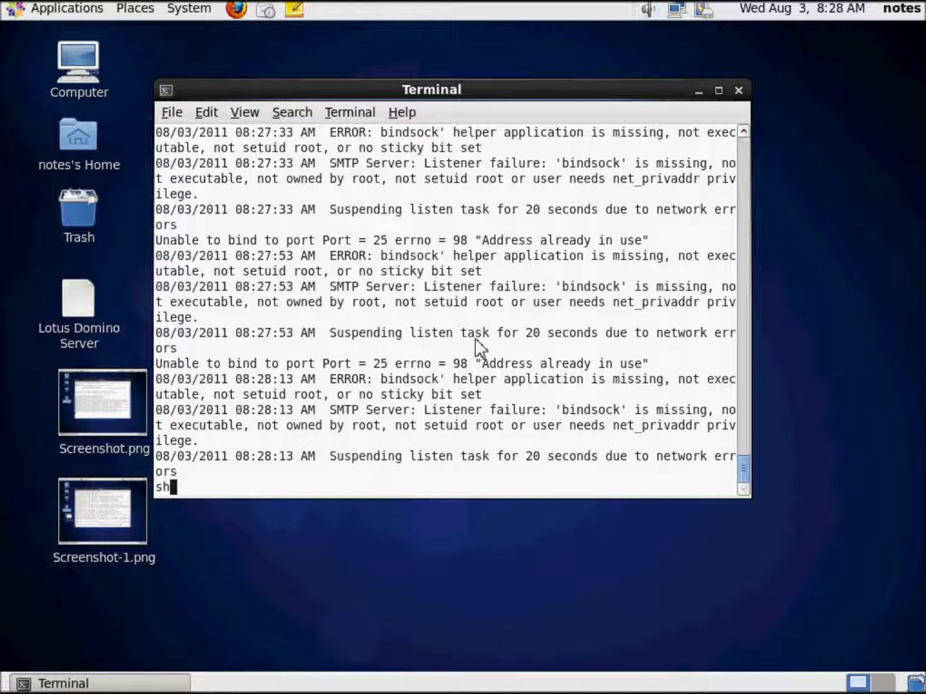
pyautogui.press('Return')
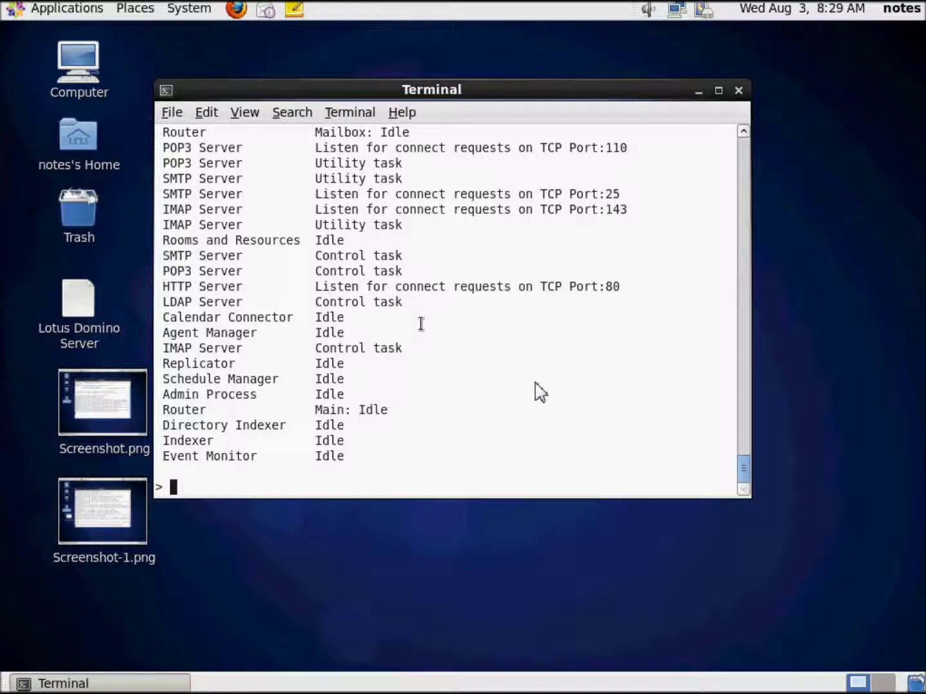
pyautogui.write('q')
pyautogui.write('estart se')
pyautogui.write('rver')
pyautogui.press('Return')
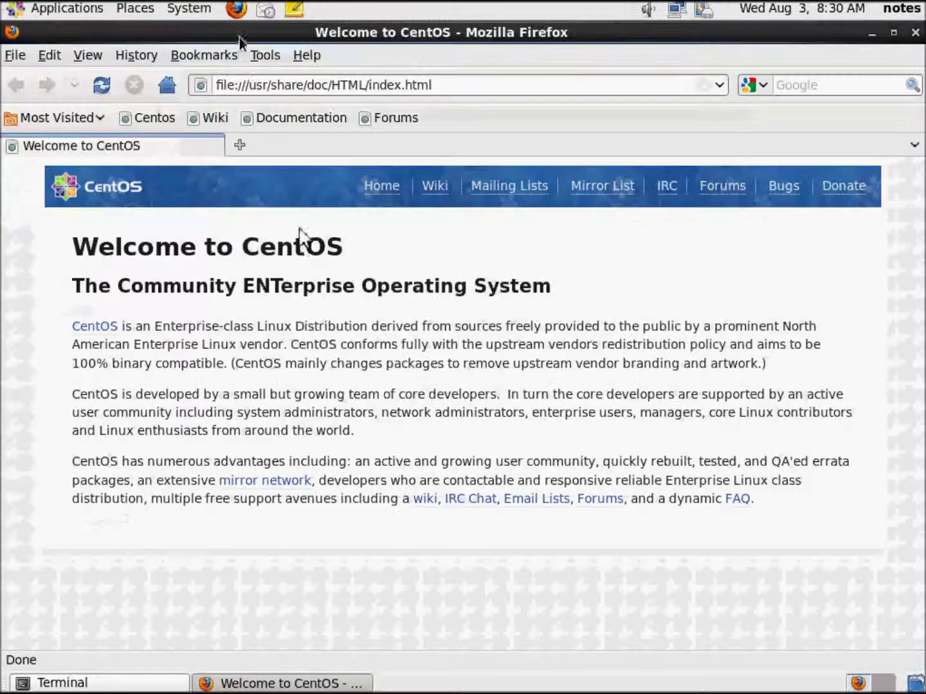
# Close Firefox and shut down the Domino server with the 'quit' command
pyautogui.click(916, 32)
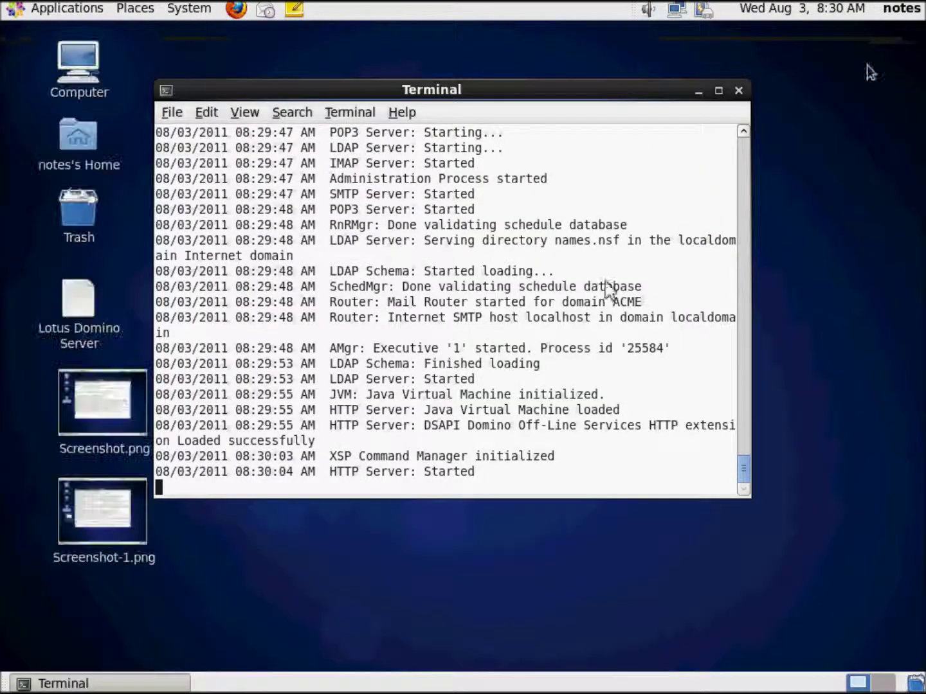
pyautogui.write('quit')
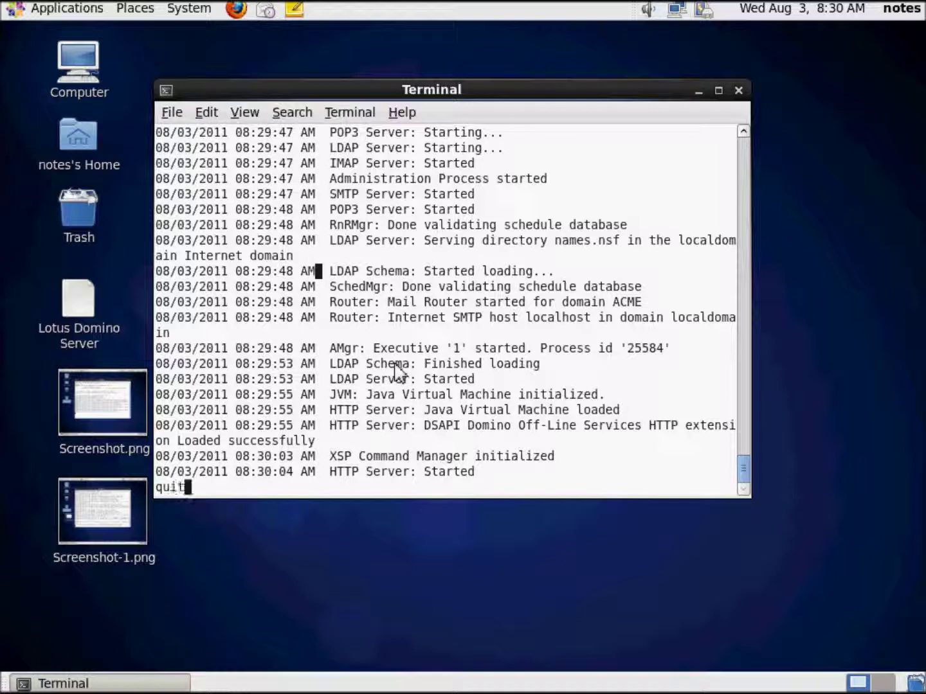
pyautogui.press('Return')
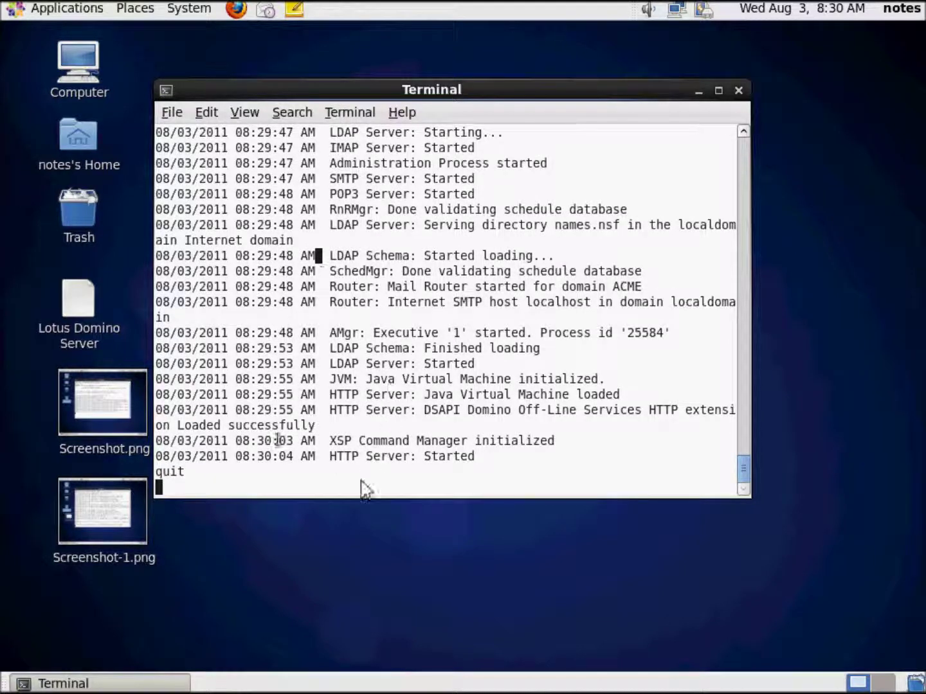
# Delete the two screenshot files from the desktop and return to the Terminal window
pyautogui.moveTo(157, 614); pyautogui.dragTo(73, 379)
pyautogui.press('Delete')
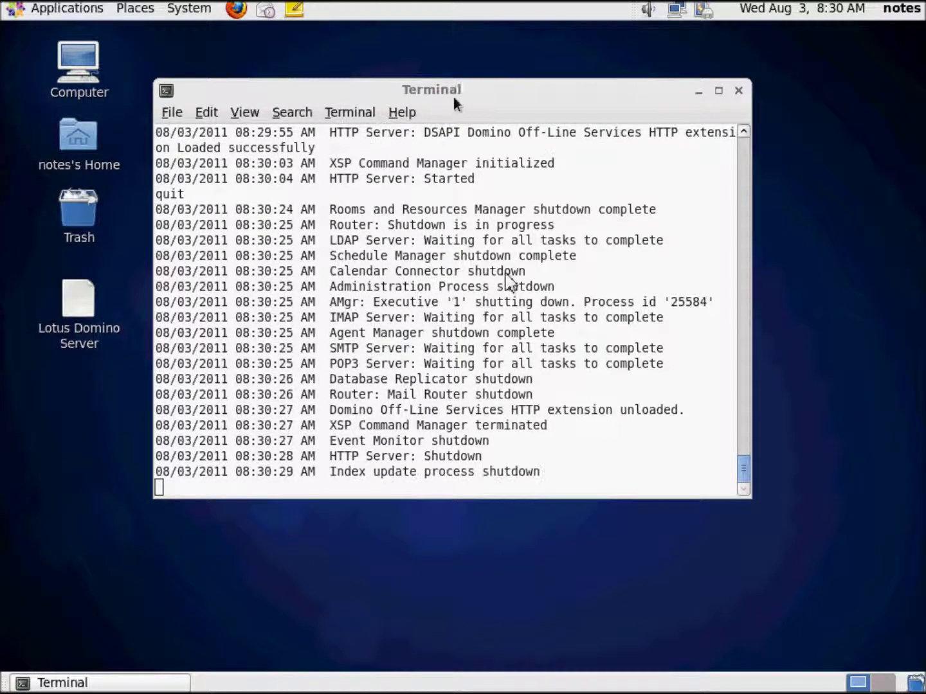
pyautogui.click(459, 92)
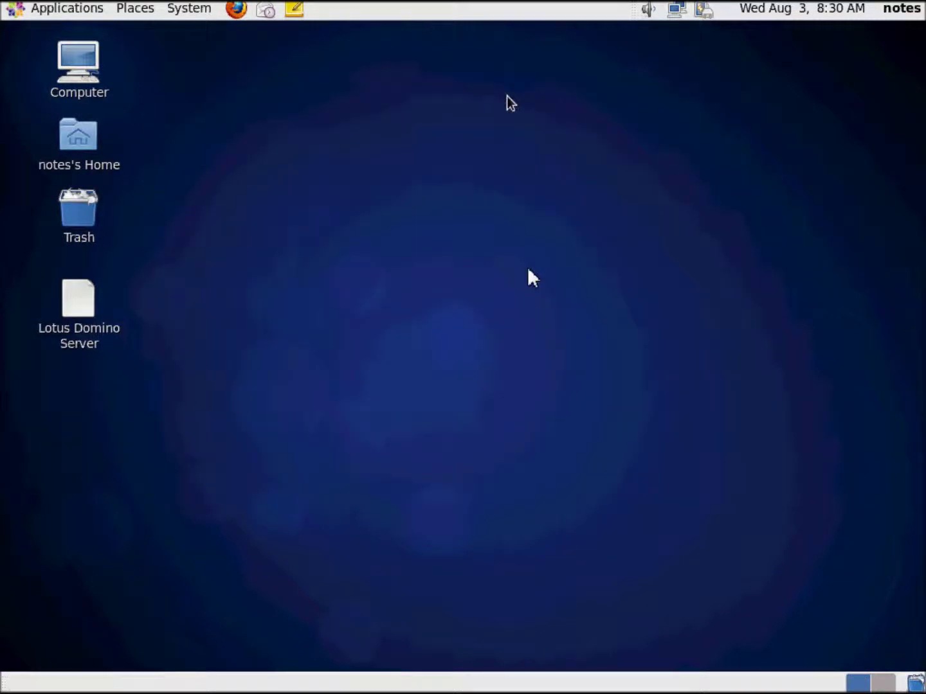
# Open System > Shut Down and respond to its dialog
pyautogui.click(185, 10)
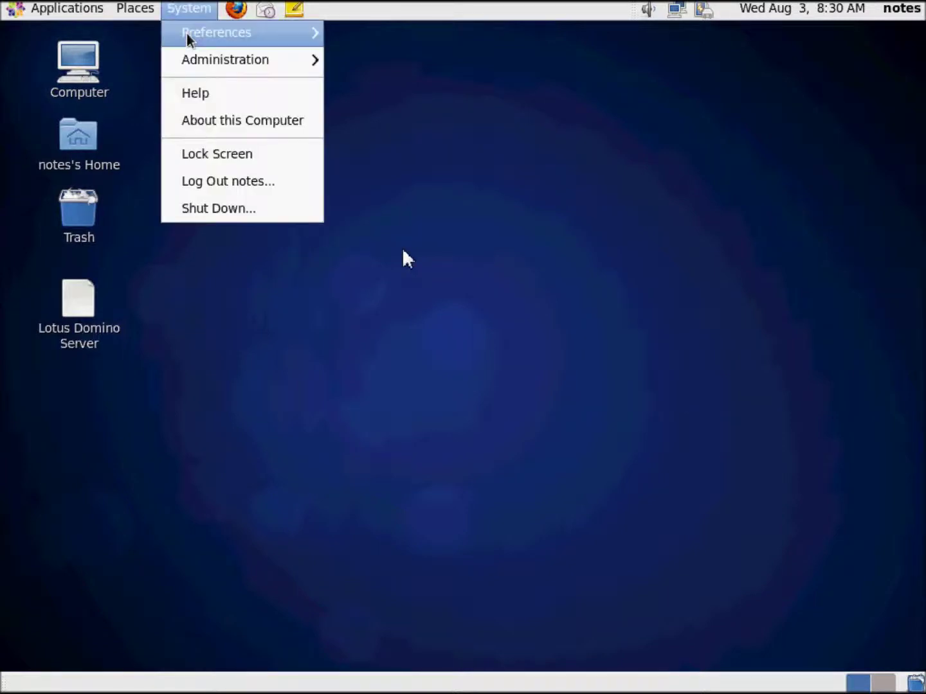
pyautogui.click(227, 218)
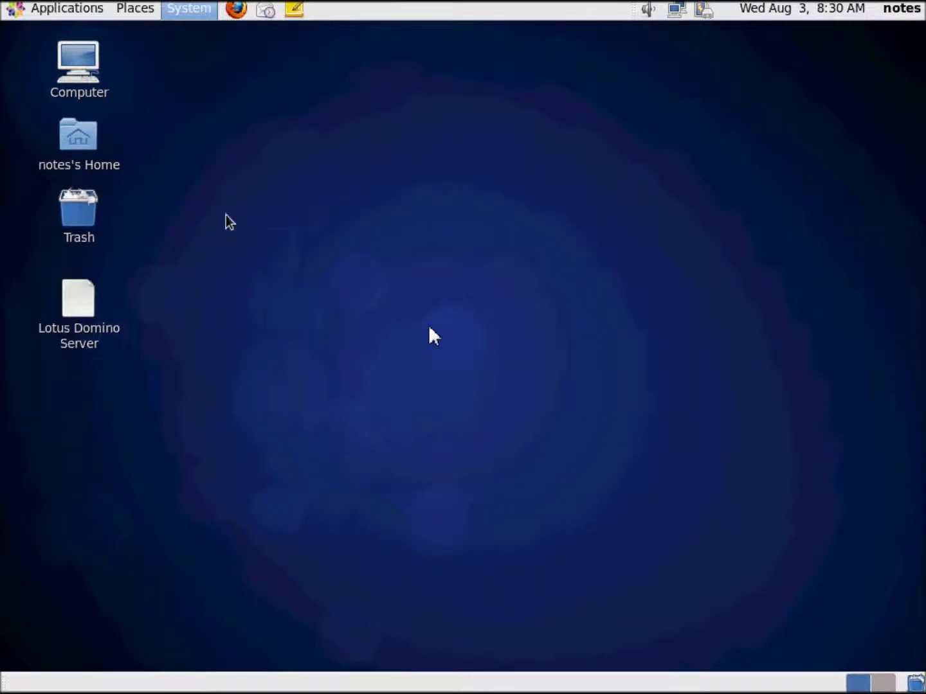
pyautogui.click(625, 411)
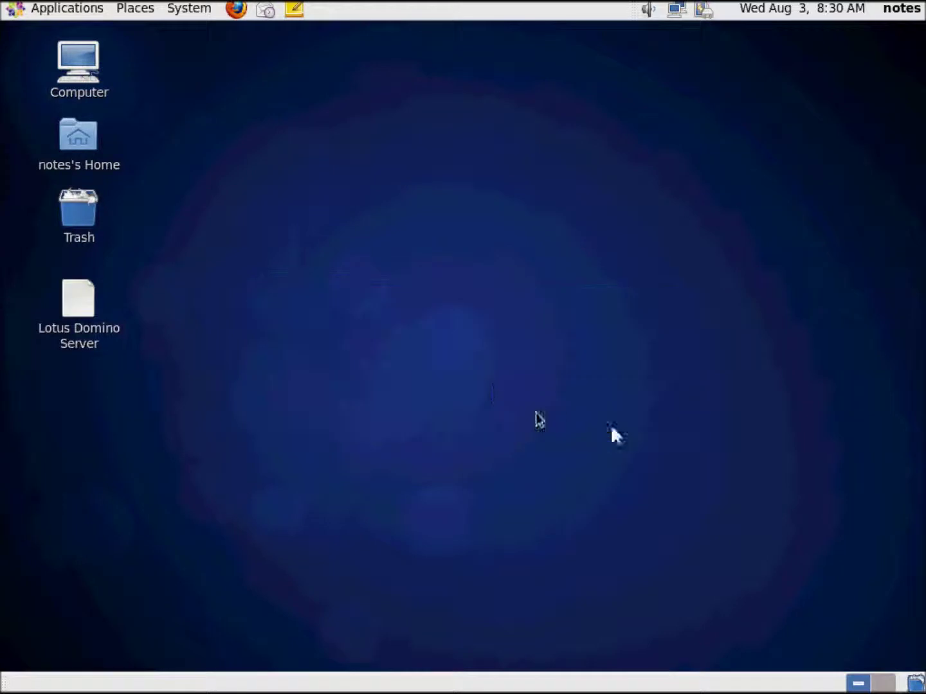
# Empty the Trash, confirming permanent deletion of its contents
pyautogui.rightClick(69, 213)
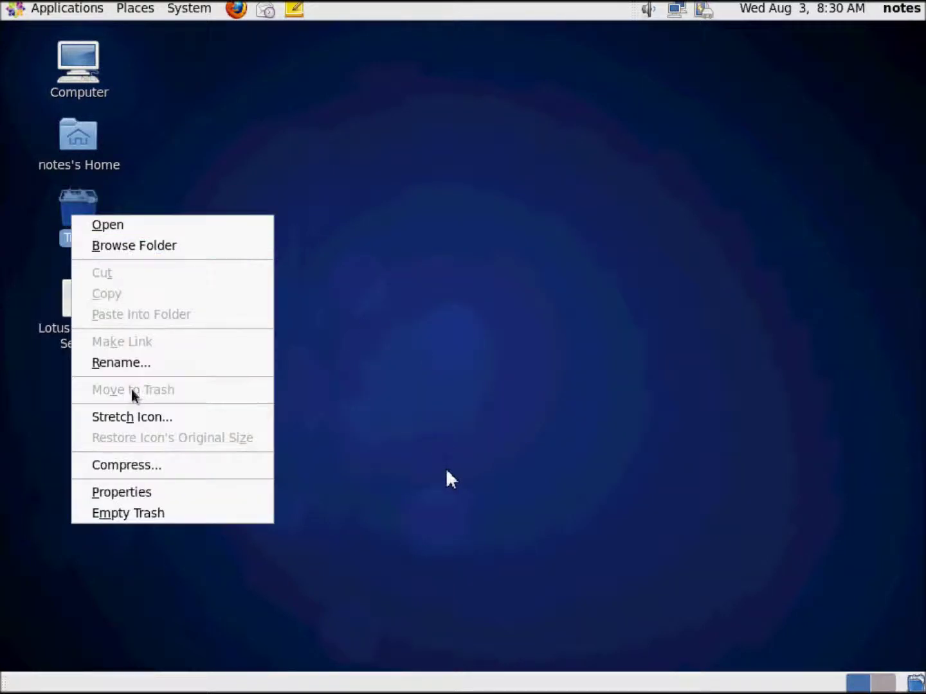
pyautogui.click(163, 511)
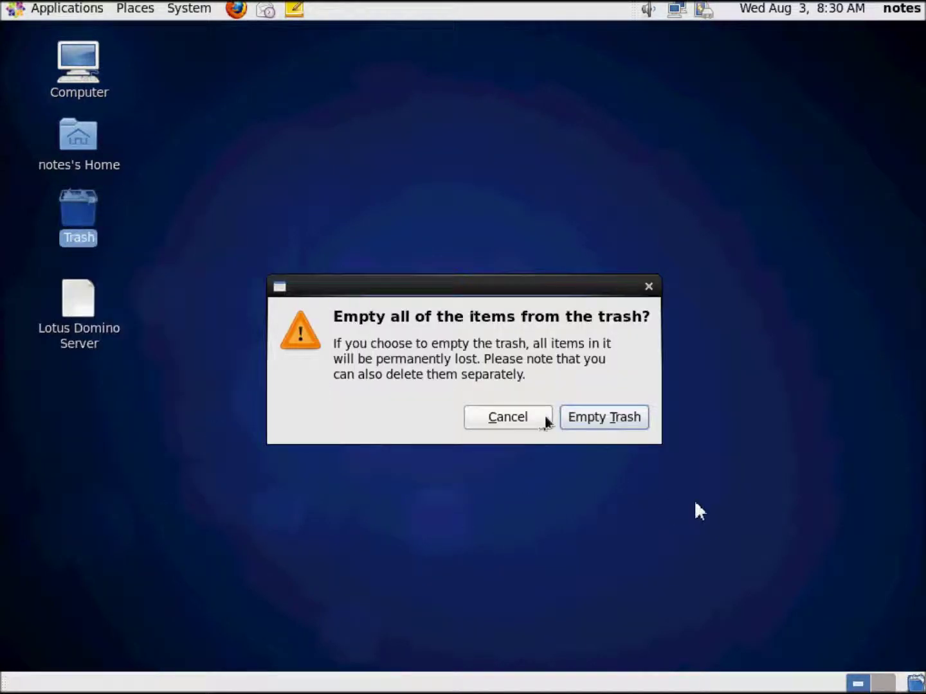
pyautogui.click(593, 419)
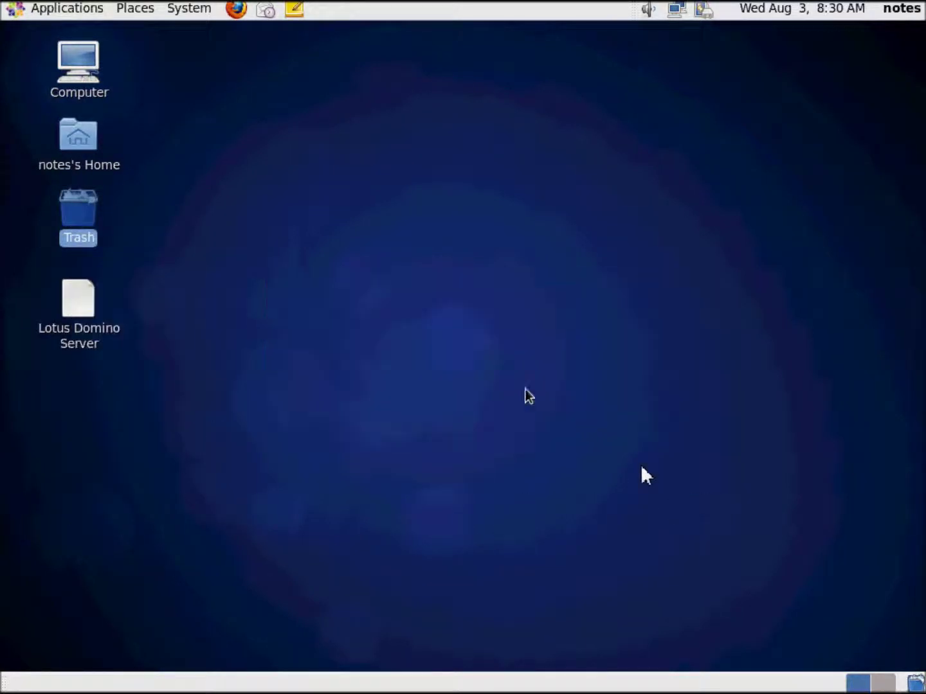
# Shut the system down from the System menu, confirming Shut Down
pyautogui.click(205, 11)
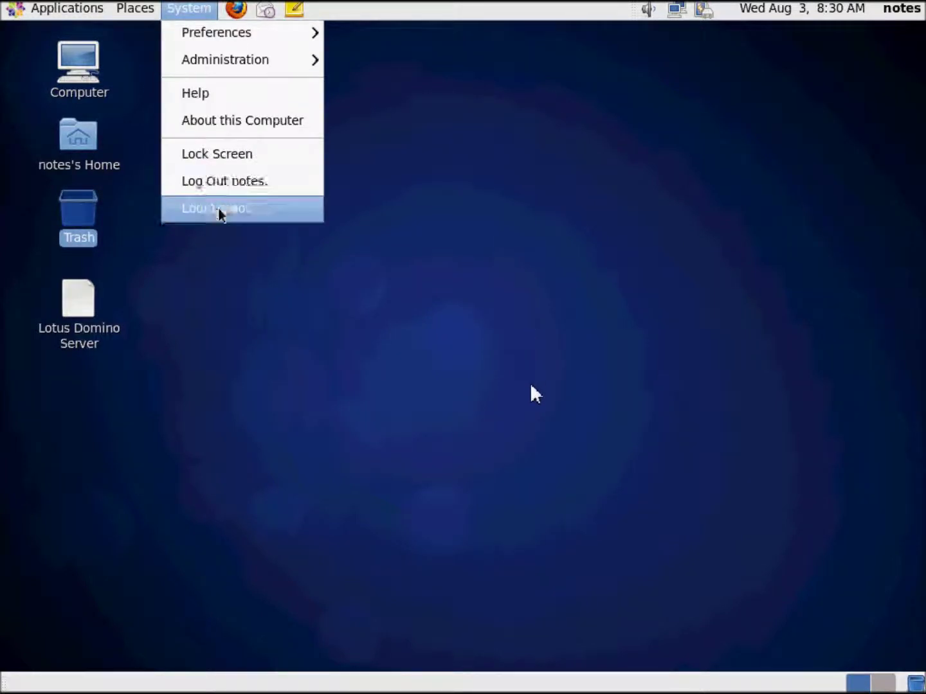
pyautogui.click(218, 208)
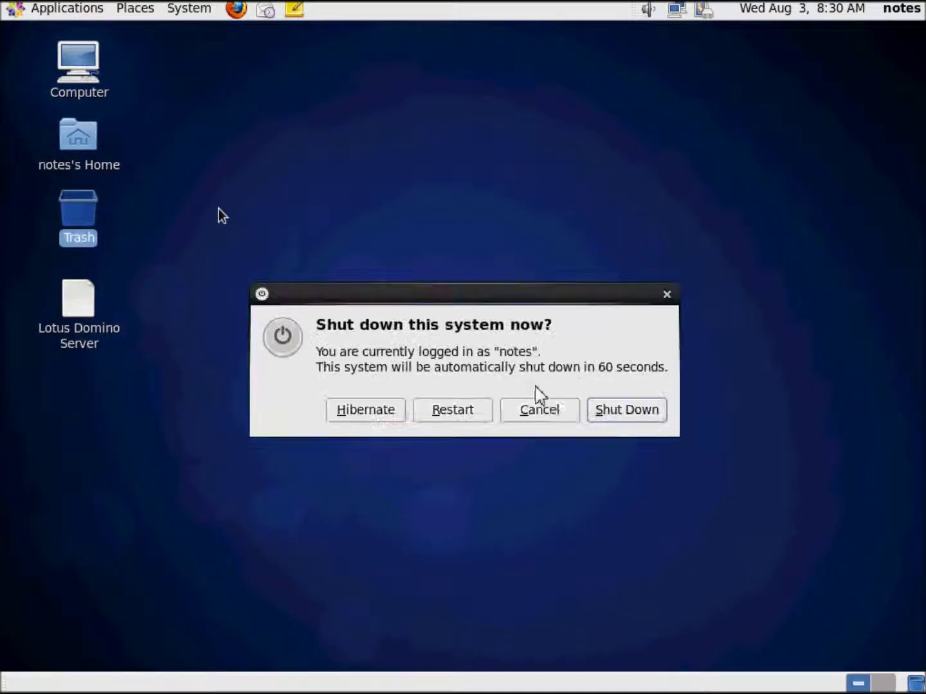
pyautogui.click(625, 412)
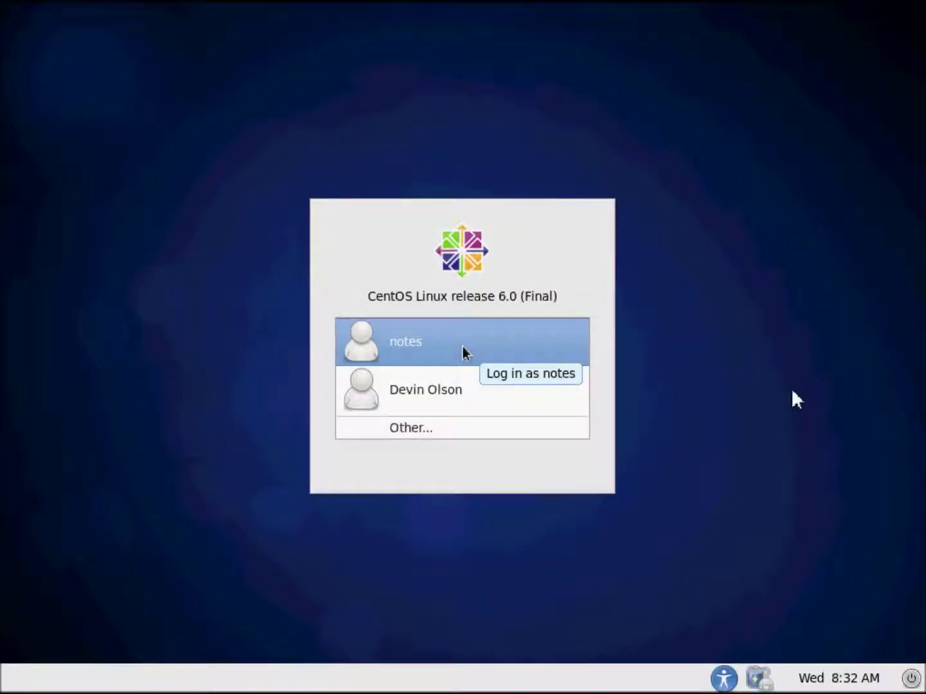
# Choose the user account on the login screen and enter its password
pyautogui.click(462, 346)
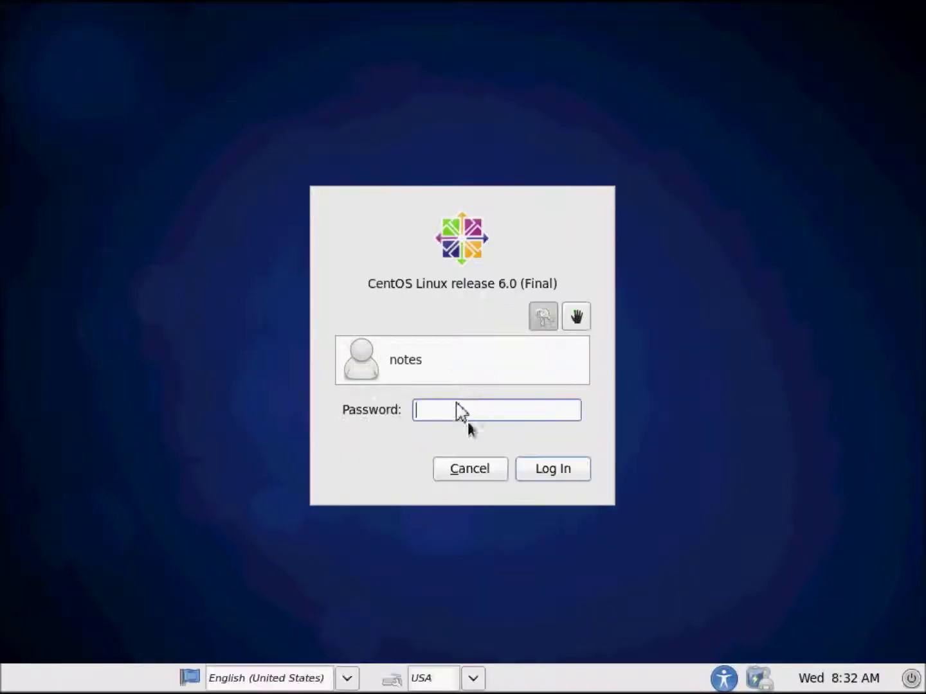
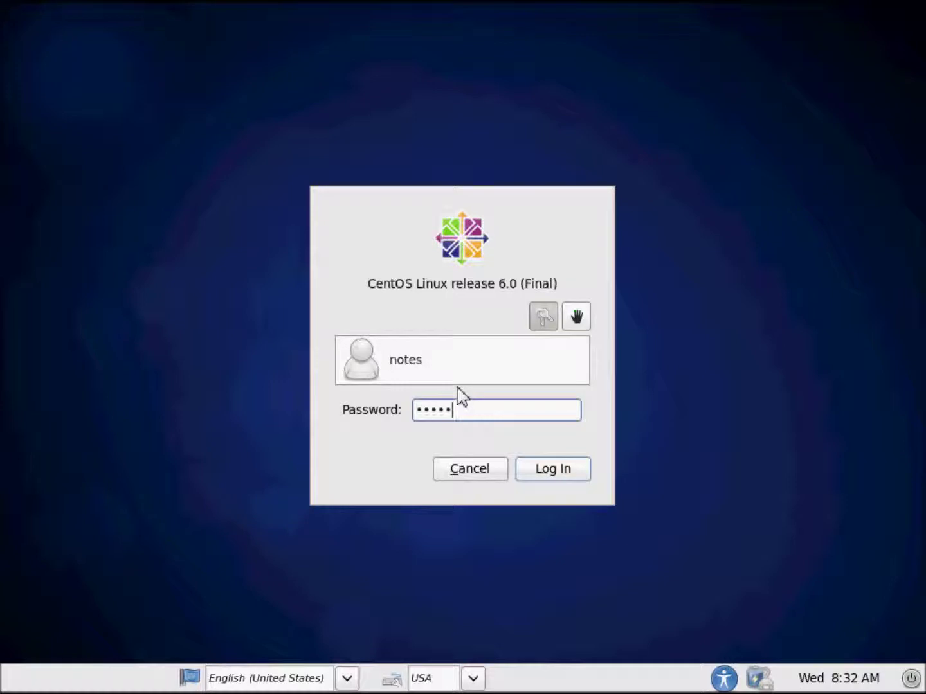
pyautogui.press('Return')
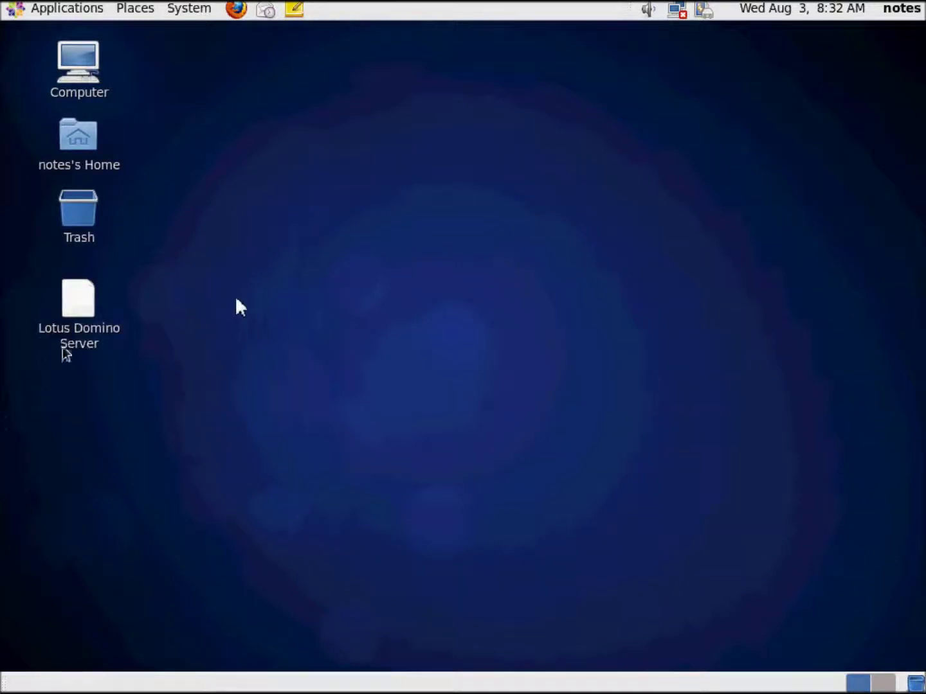
# Launch Lotus Domino Server from its desktop icon with the password, then start Firefox
pyautogui.doubleClick(76, 336)
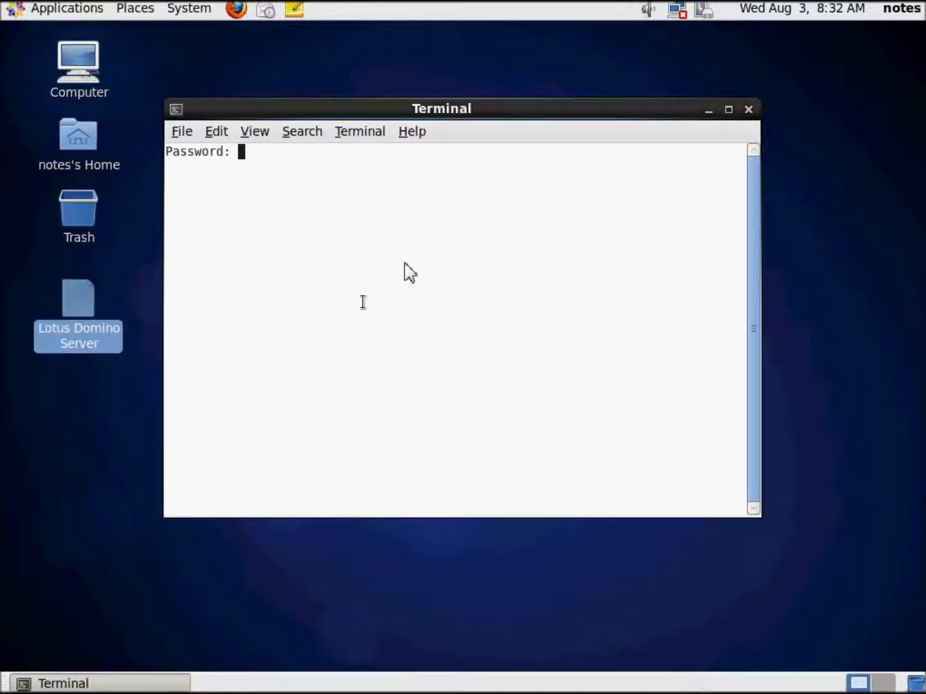
pyautogui.press('Return')
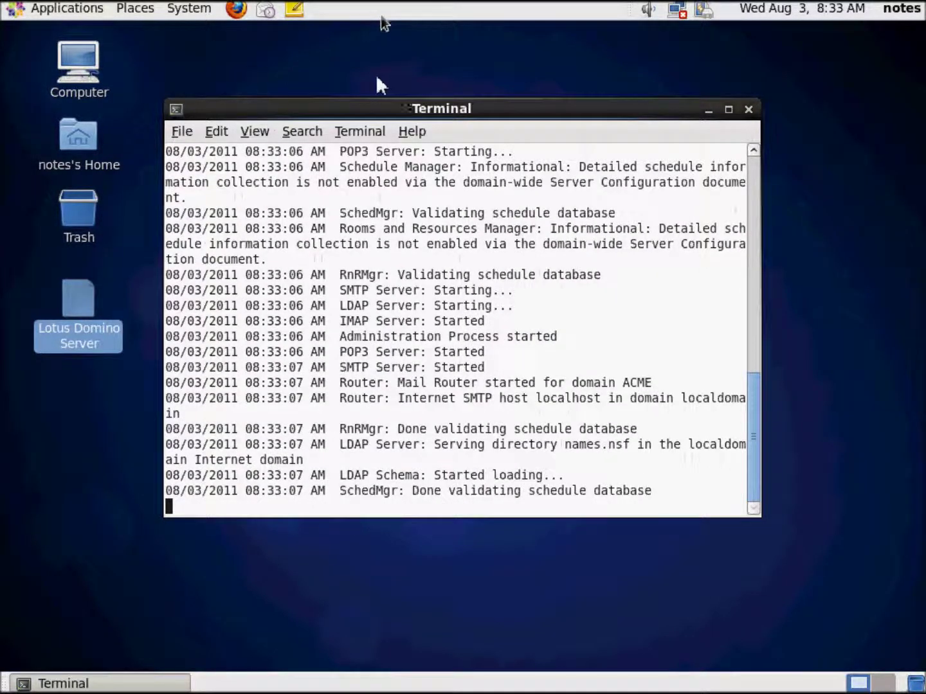
pyautogui.click(236, 9)
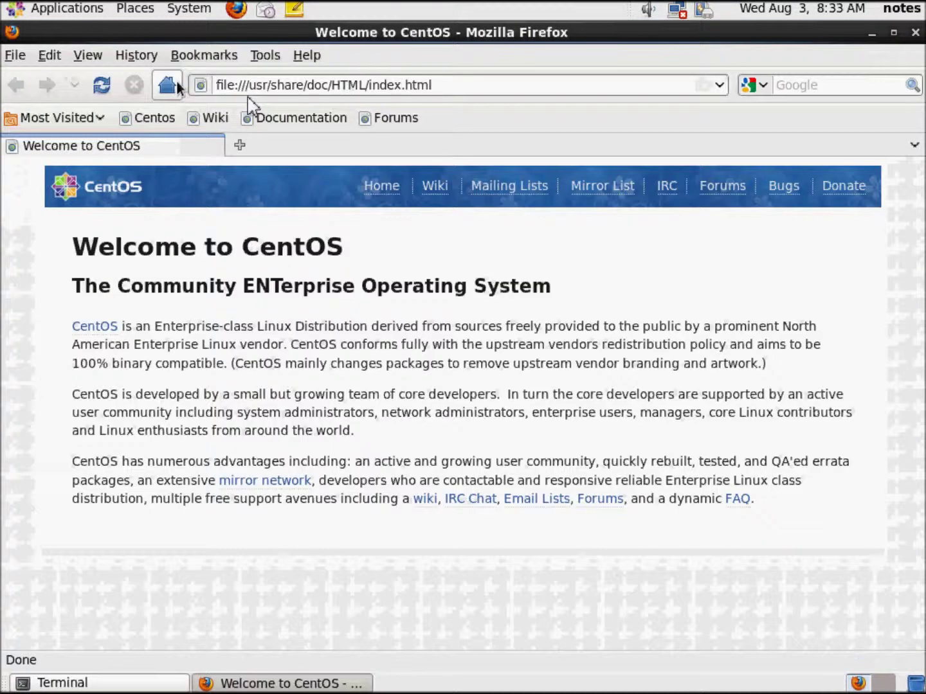
# Enter localhost in Firefox's address bar and retry after the offline error
pyautogui.click(514, 84)
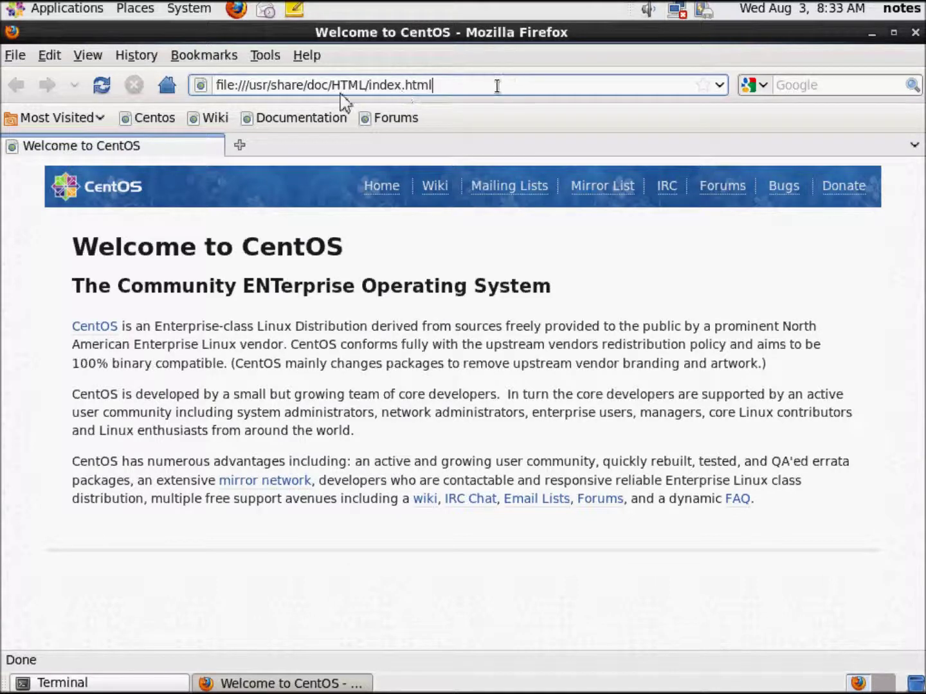
pyautogui.hotkey('ctrl', 'a')
pyautogui.write('loc')
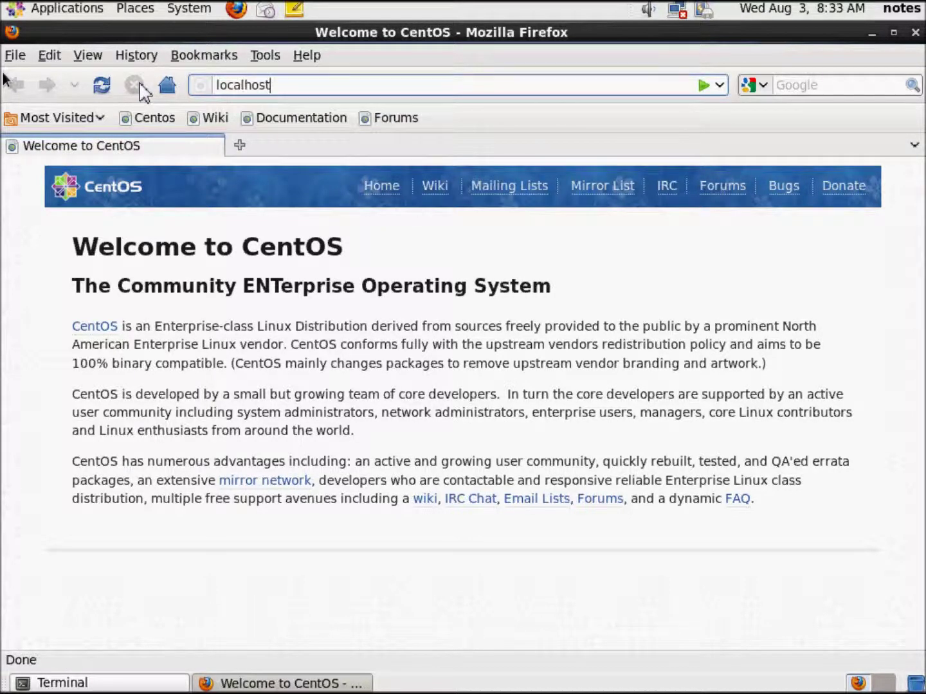
pyautogui.press('Return')
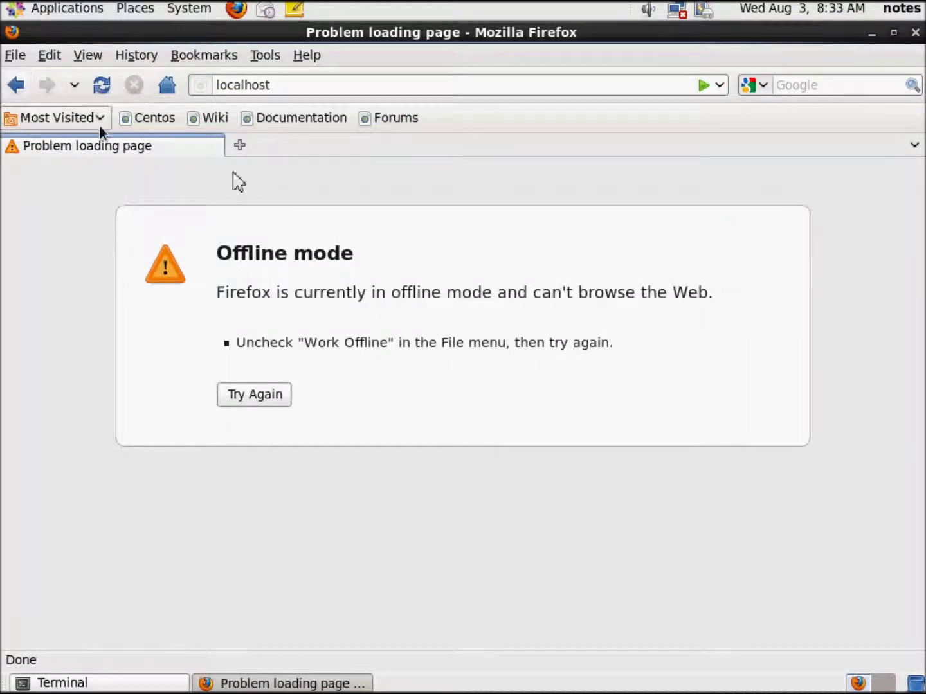
pyautogui.click(256, 396)
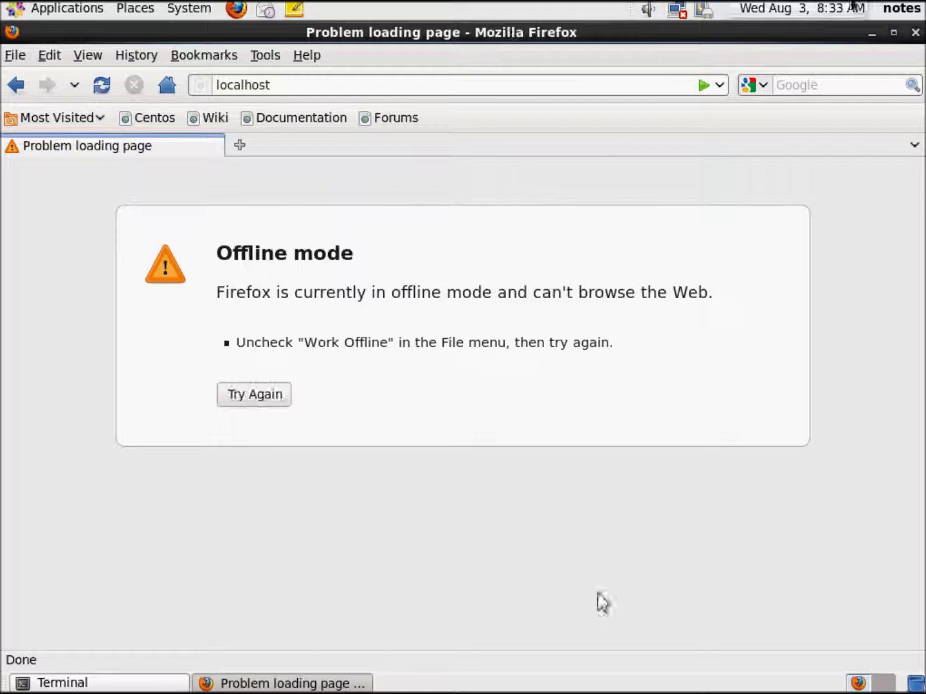
# Connect the System eth0 wired network and quit Firefox
pyautogui.click(681, 14)
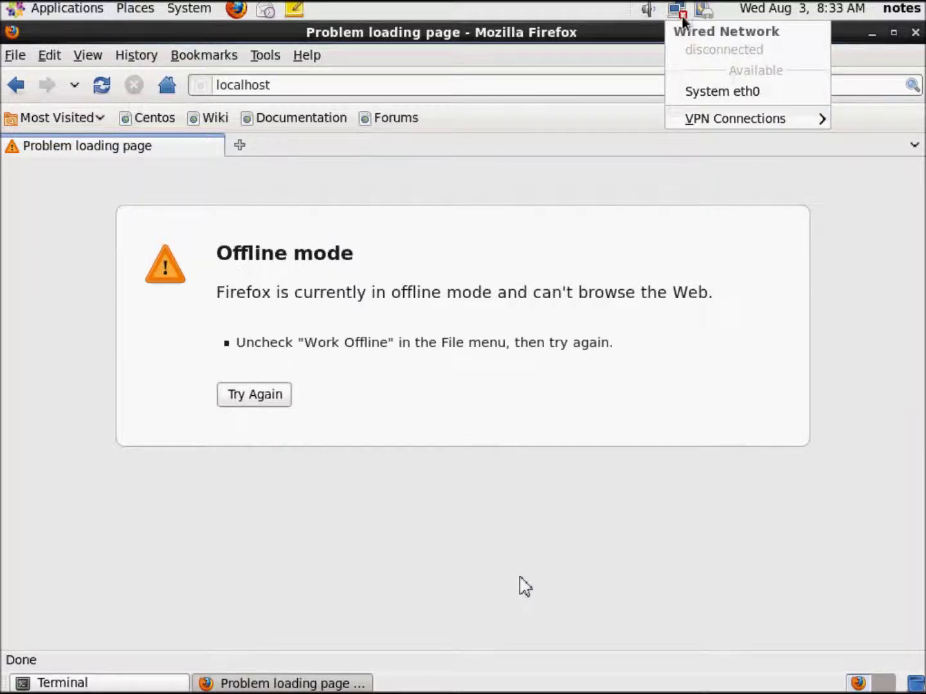
pyautogui.click(697, 92)
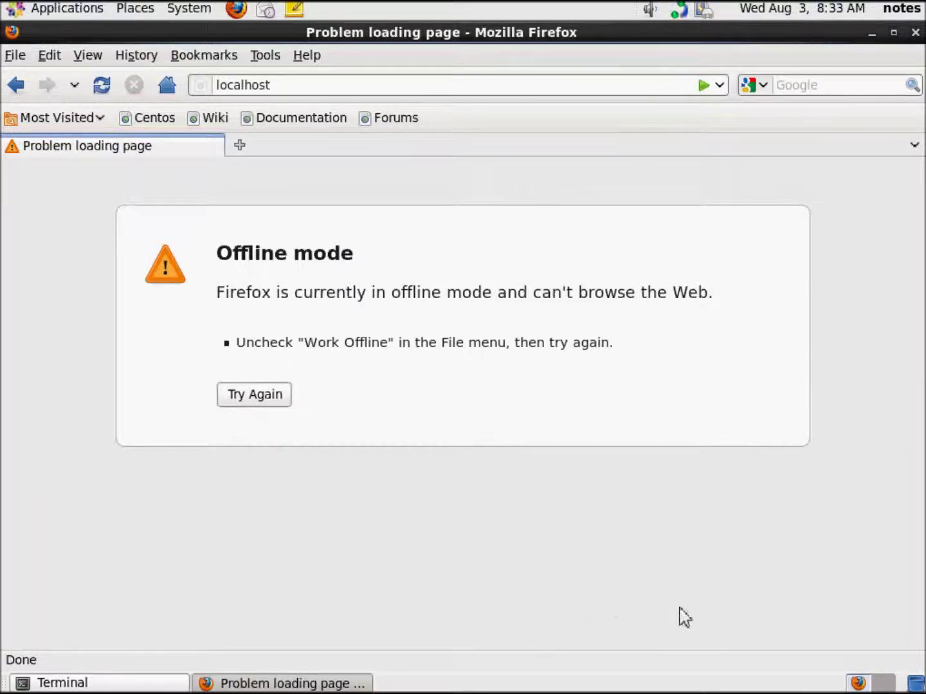
pyautogui.hotkey('ctrl', 'q')
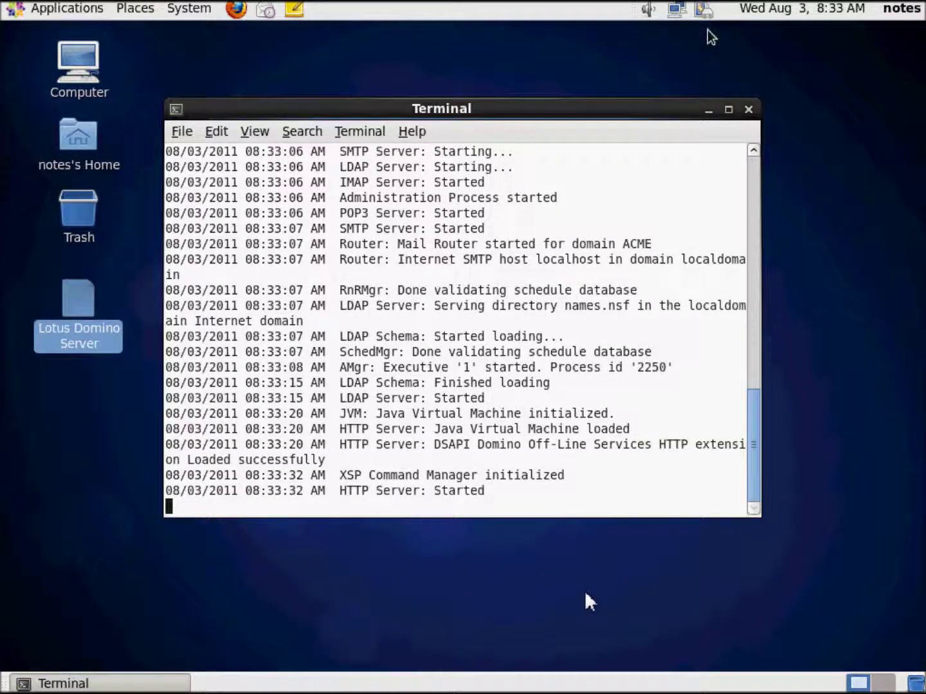
# Relaunch Firefox and load localhost from the address bar
pyautogui.click(235, 9)
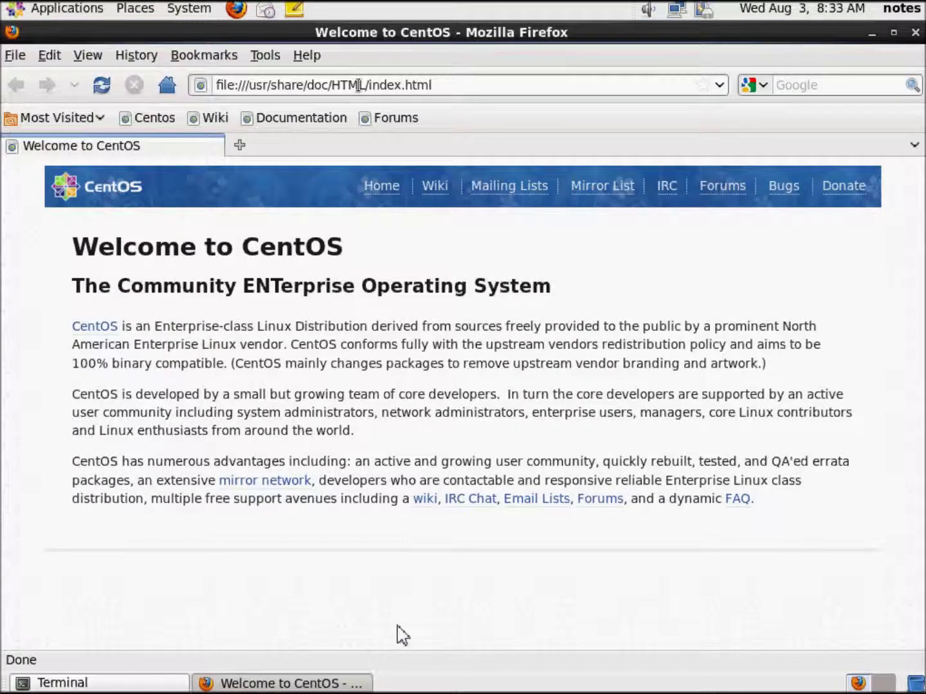
pyautogui.click(445, 85)
pyautogui.tripleClick(445, 85)
pyautogui.write('localhost')
pyautogui.press('Return')
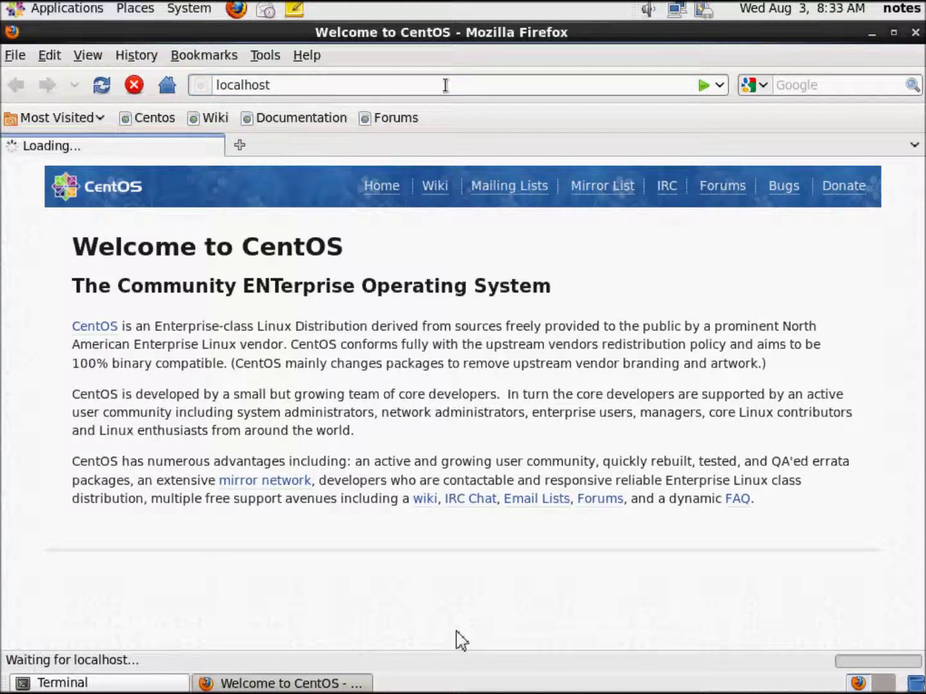